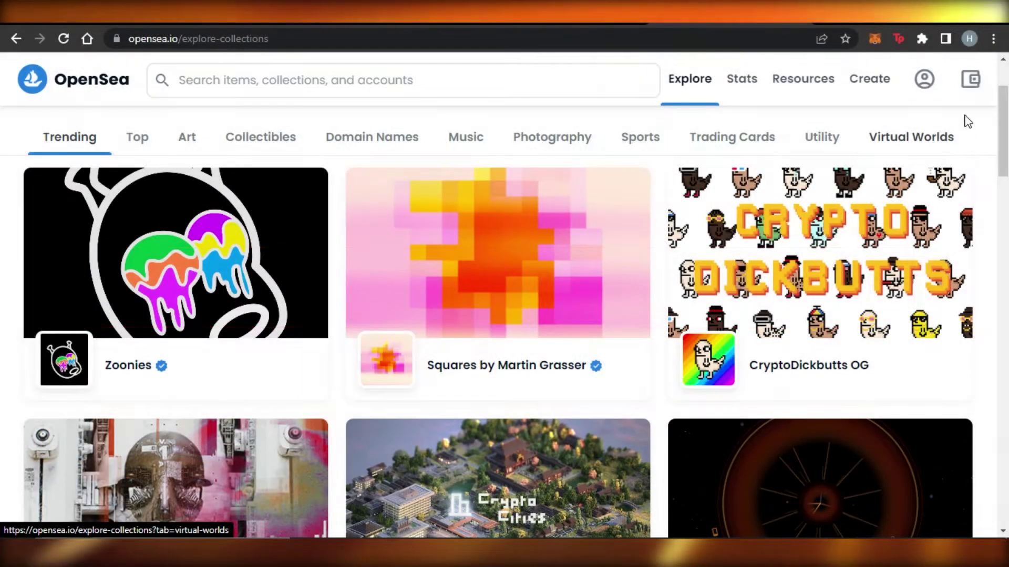
# Step: Scroll up and down through OpenSea's Explore grid of trending NFT collections
pyautogui.scroll(-3, 968, 120)
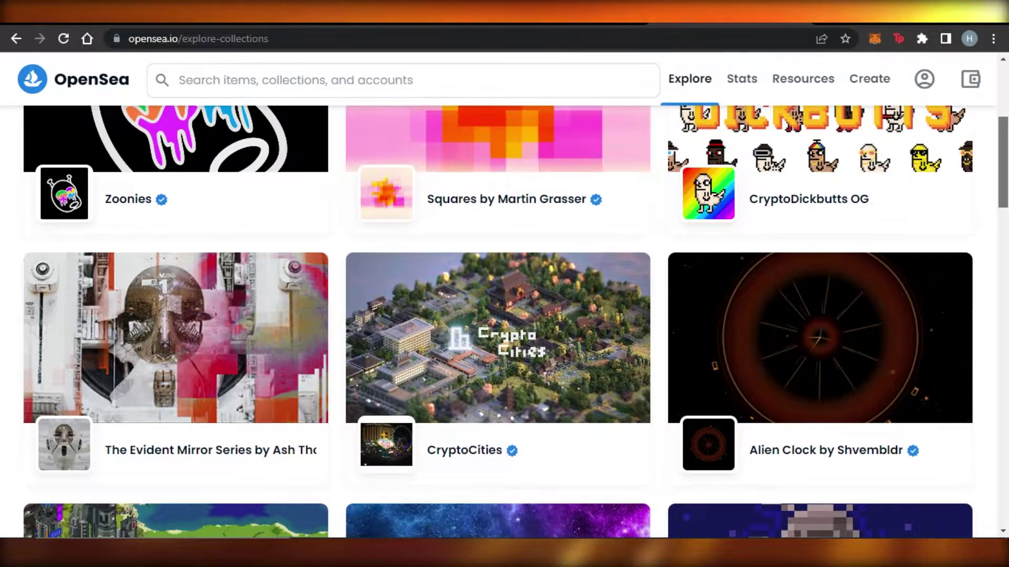
pyautogui.scroll(-4, 504, 320)
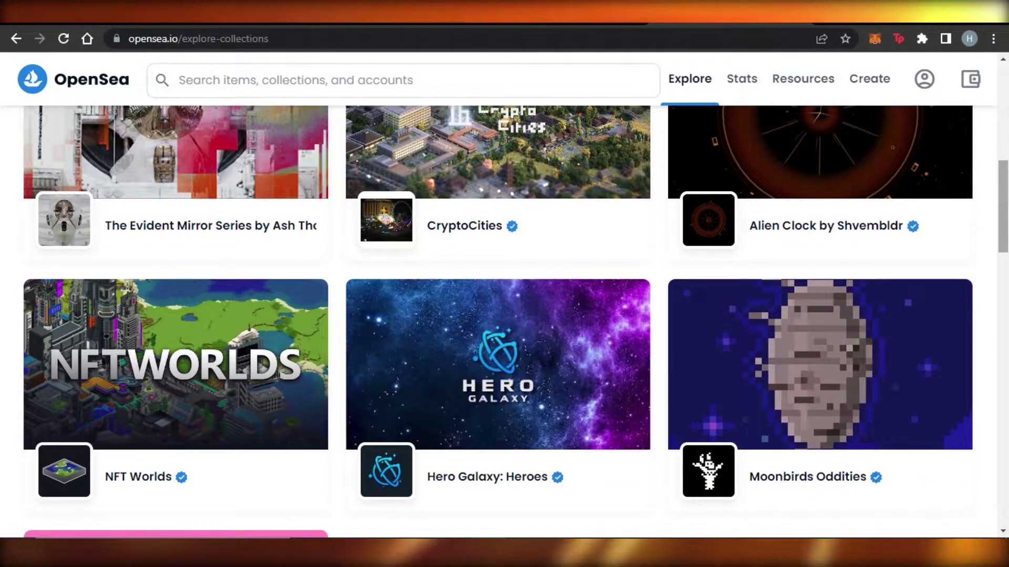
pyautogui.scroll(-8, 505, 320)
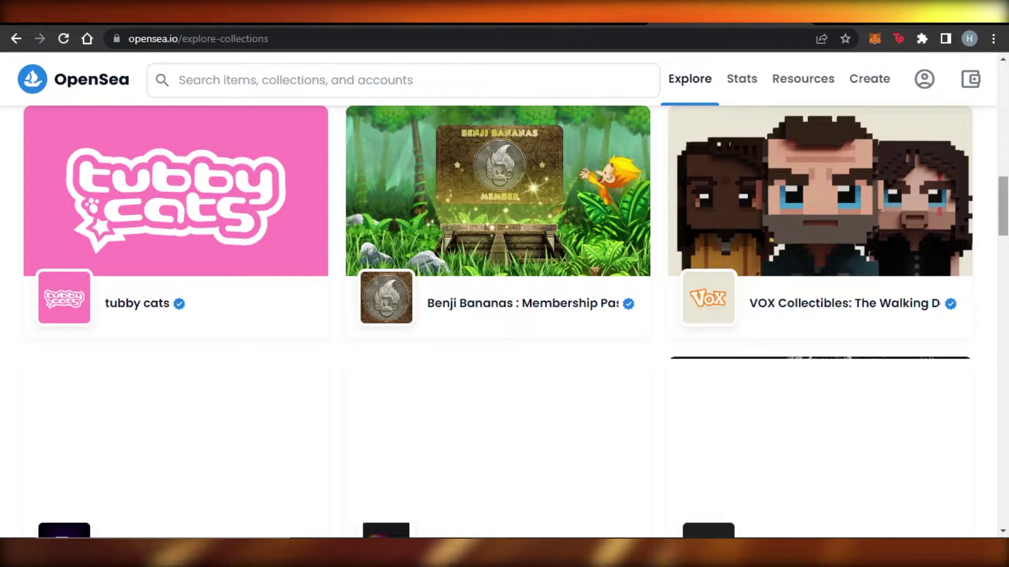
pyautogui.scroll(5, 504, 320)
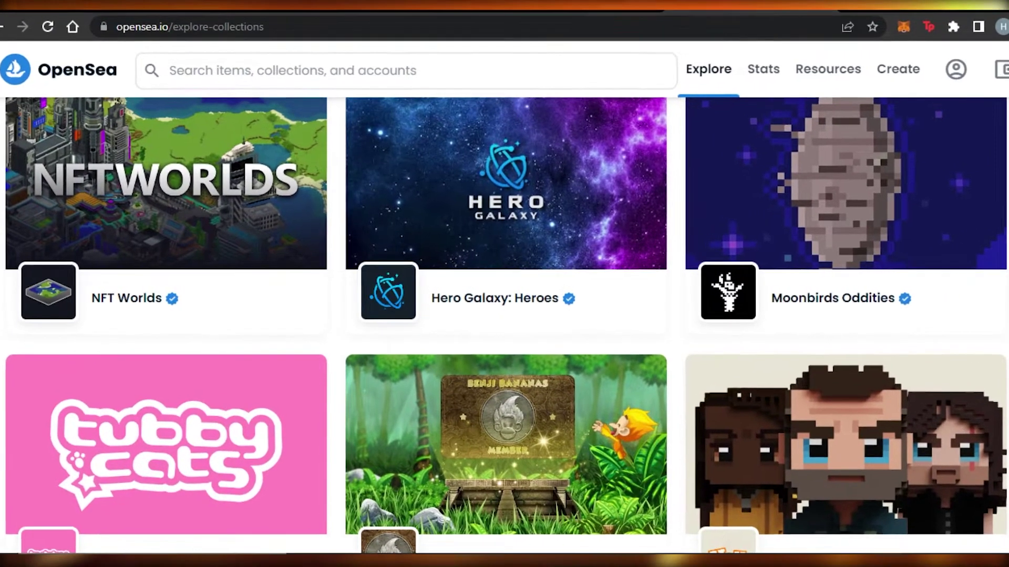
pyautogui.scroll(-5, 504, 320)
pyautogui.scroll(-7, 505, 326)
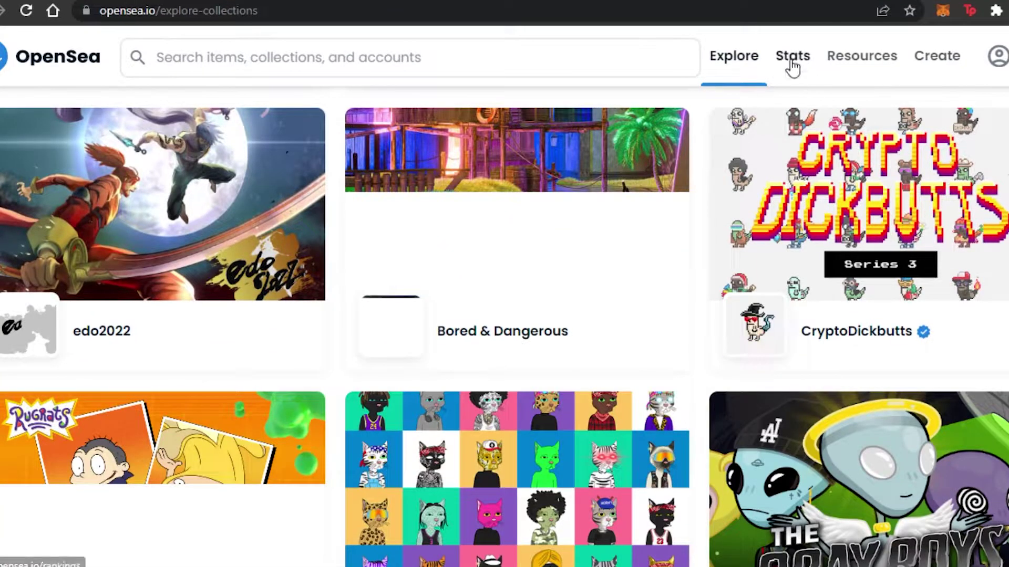
pyautogui.moveTo(725, 71)
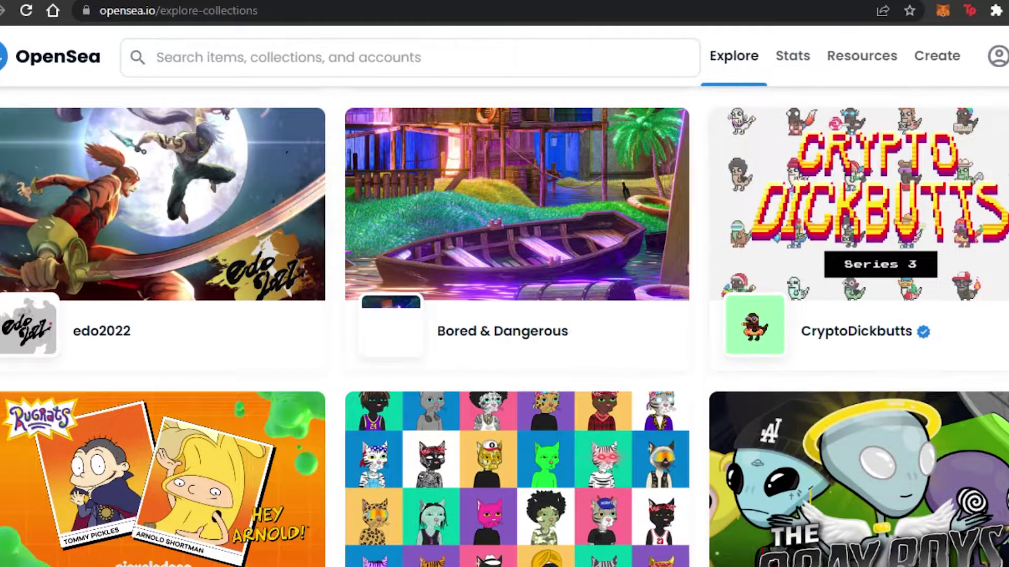
pyautogui.scroll(-8, 504, 303)
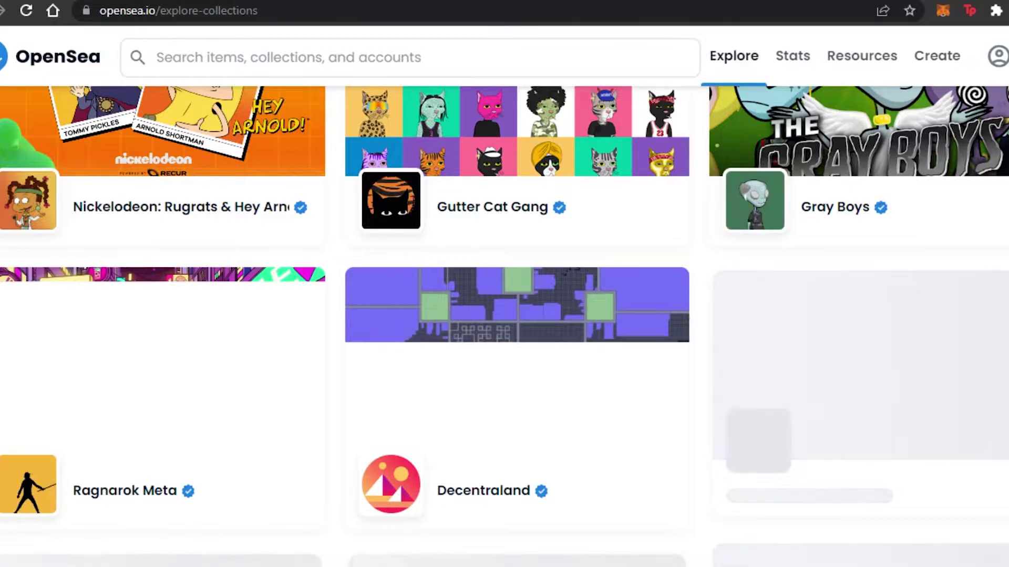
pyautogui.scroll(-8, 504, 303)
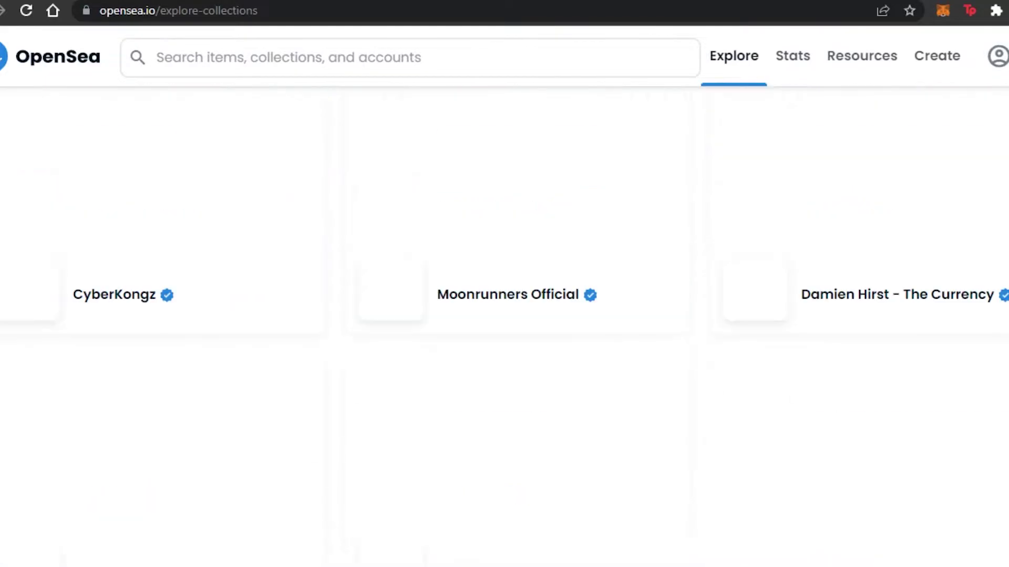
pyautogui.scroll(-3, 505, 315)
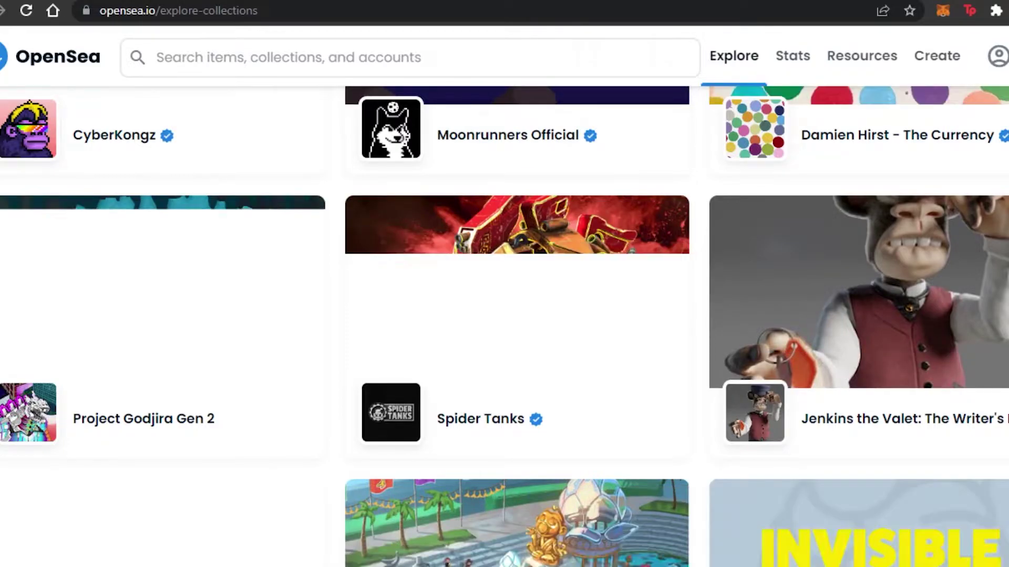
pyautogui.scroll(-10, 504, 315)
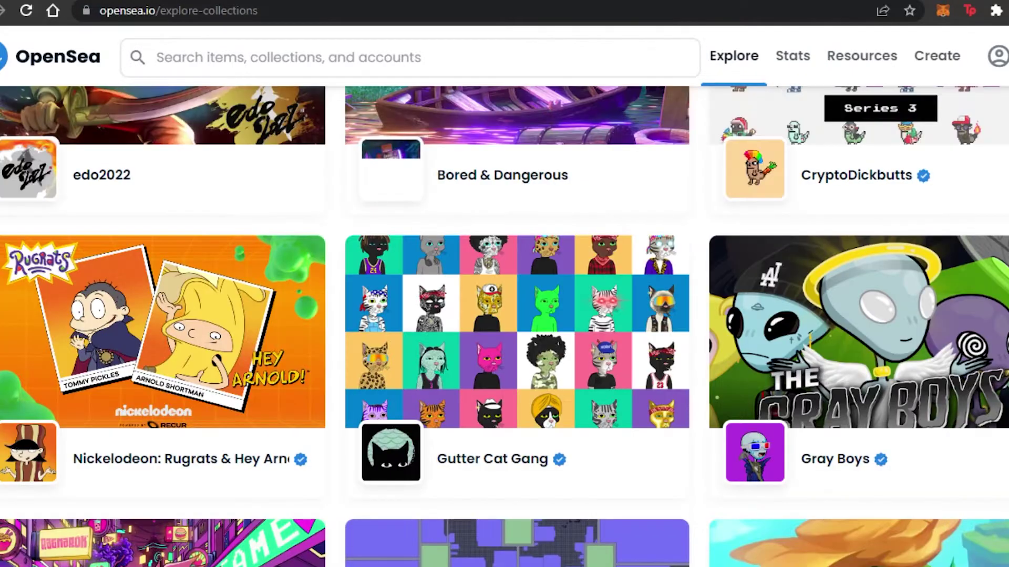
pyautogui.scroll(5, 504, 315)
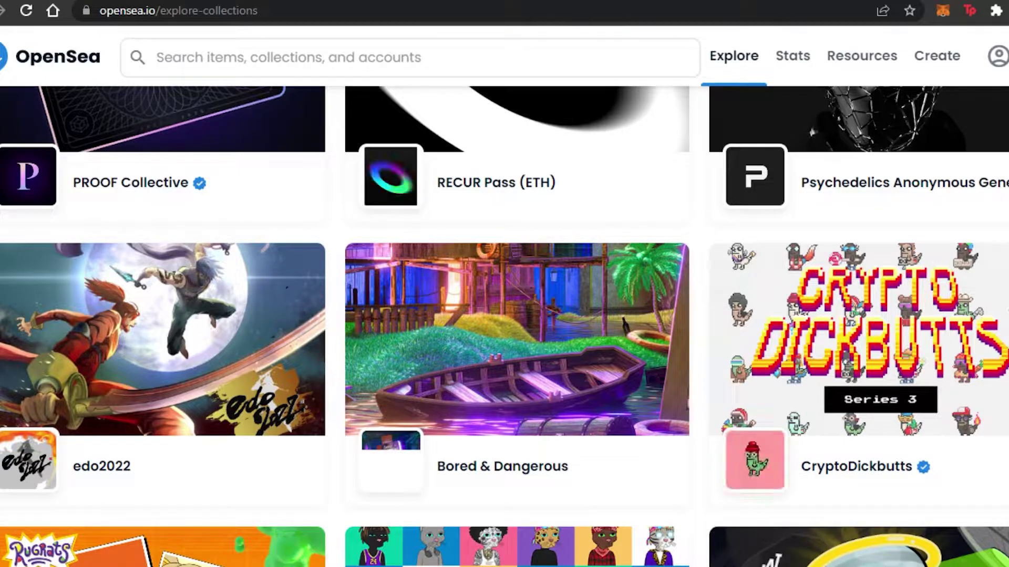
pyautogui.scroll(10, 504, 326)
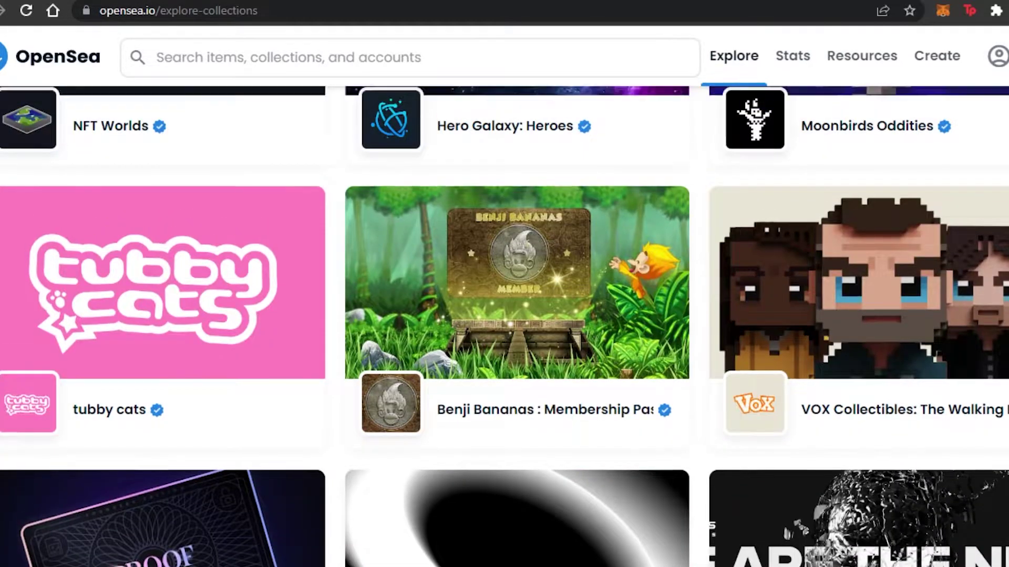
pyautogui.scroll(7, 505, 325)
pyautogui.scroll(10, 504, 326)
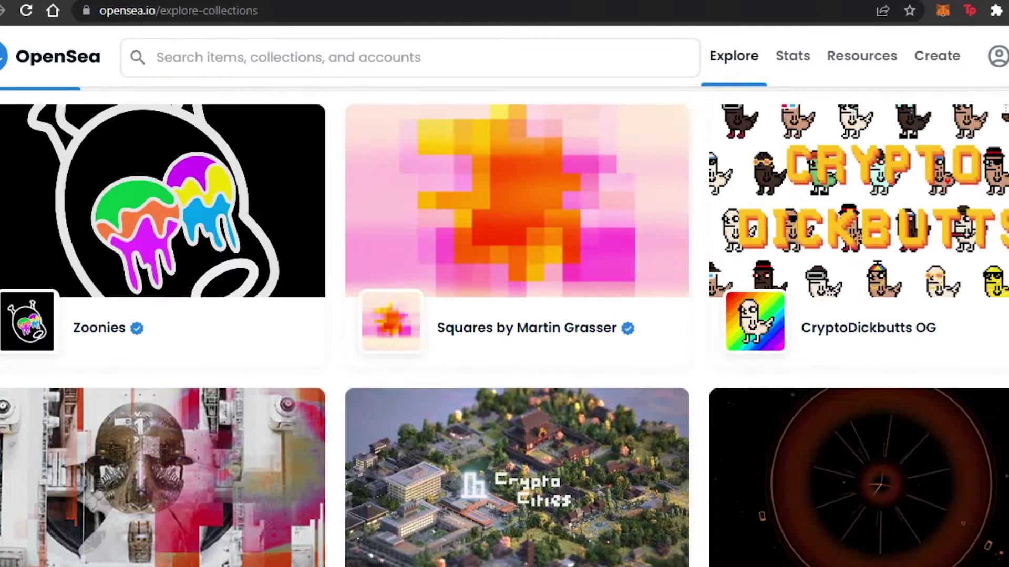
pyautogui.scroll(-4, 504, 326)
pyautogui.scroll(-20, 505, 326)
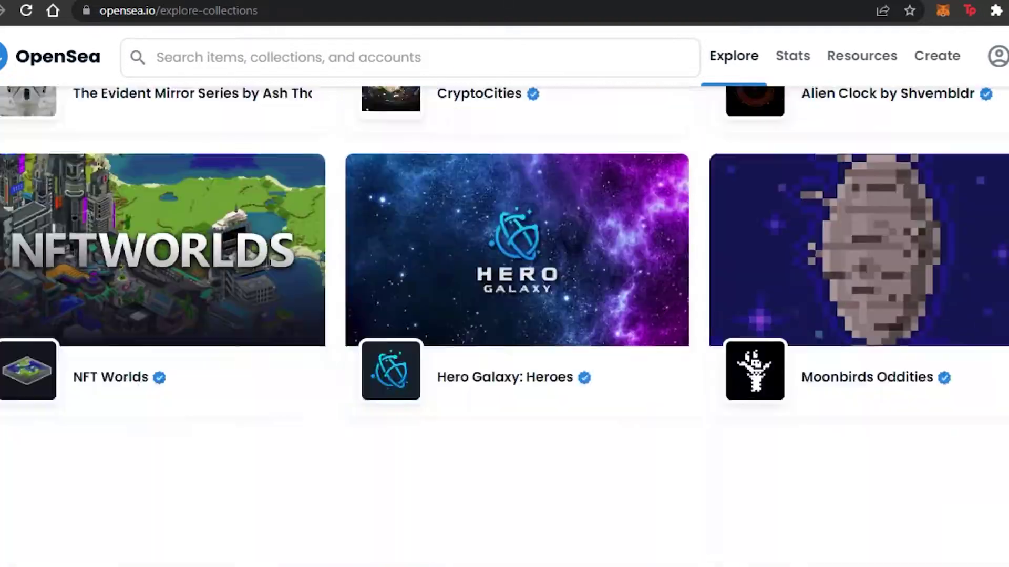
pyautogui.scroll(-4, 505, 325)
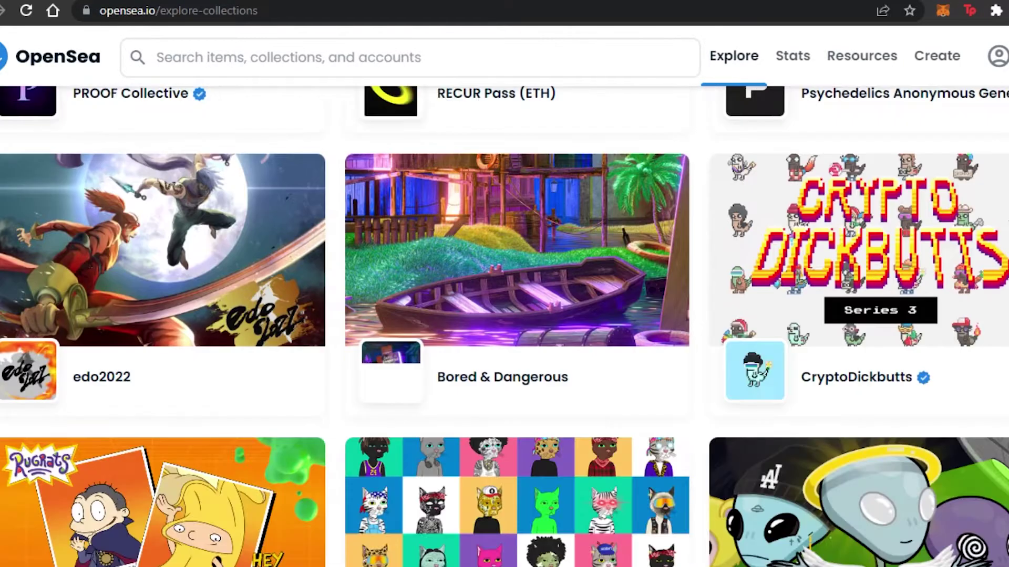
pyautogui.scroll(-6, 505, 325)
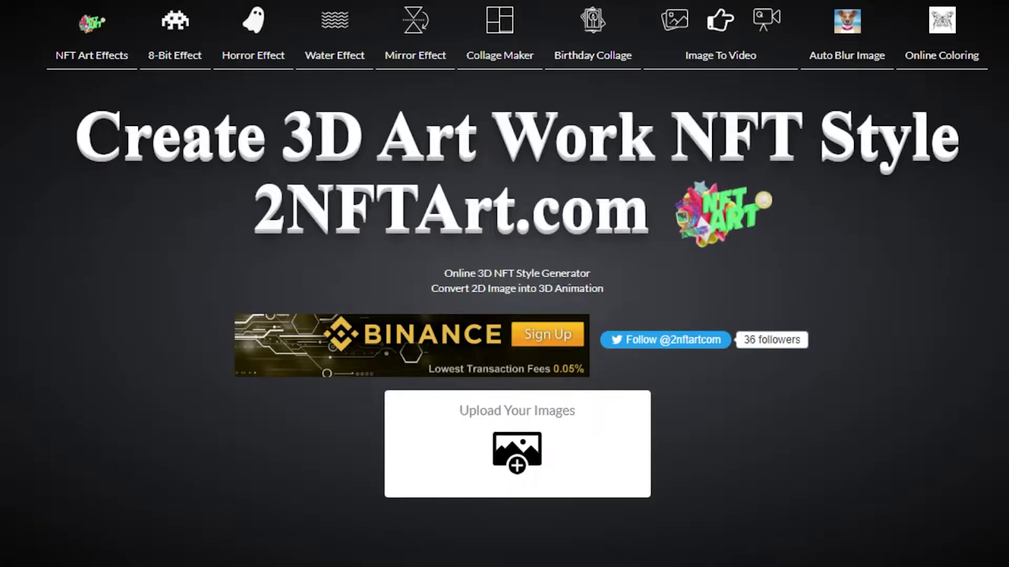
# Step: Look over 2NFTArt.com's upload box and its NFT Art 3D Card Style examples
pyautogui.scroll(-10, 893, 241)
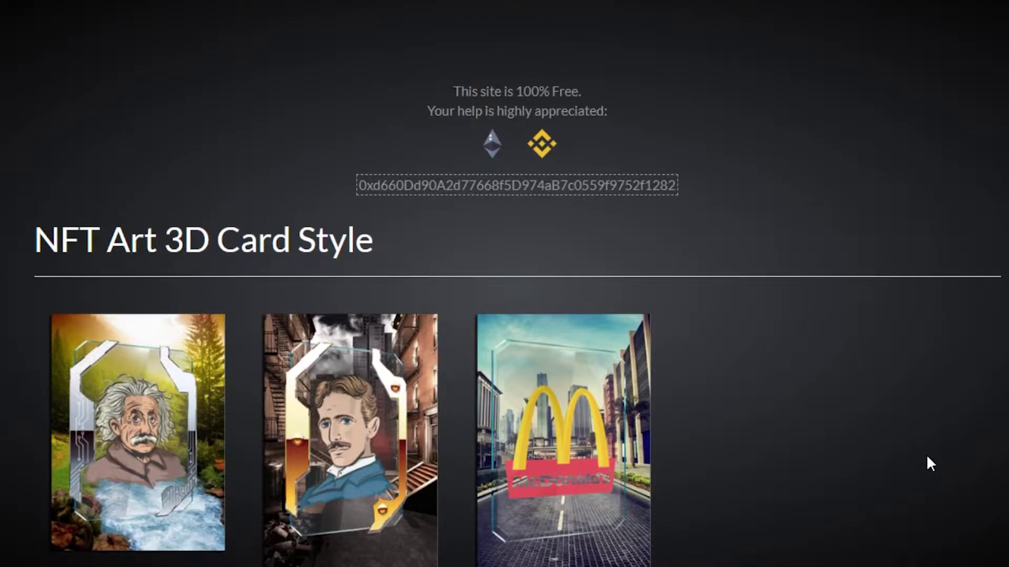
pyautogui.scroll(10, 504, 284)
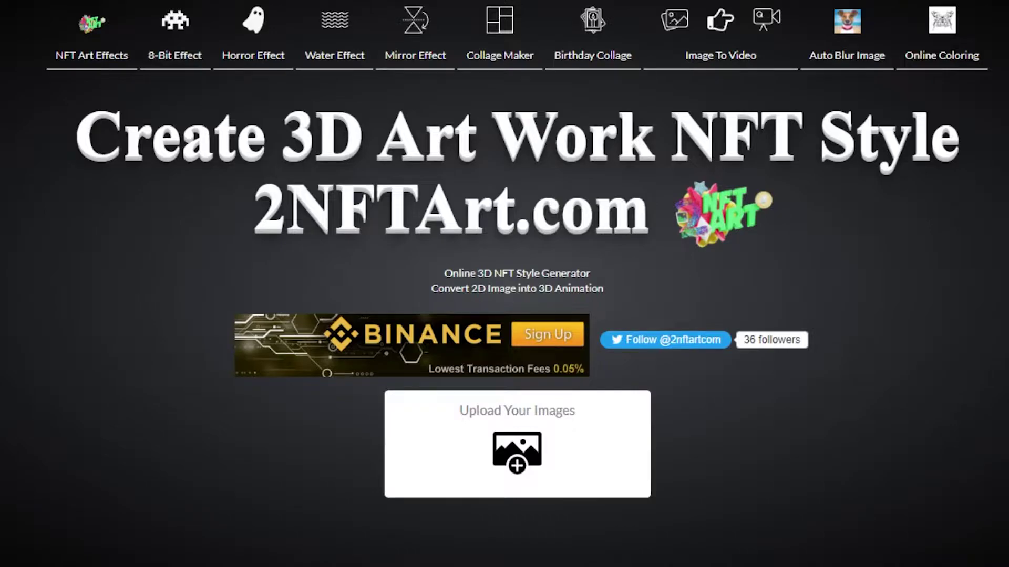
pyautogui.scroll(-10, 505, 284)
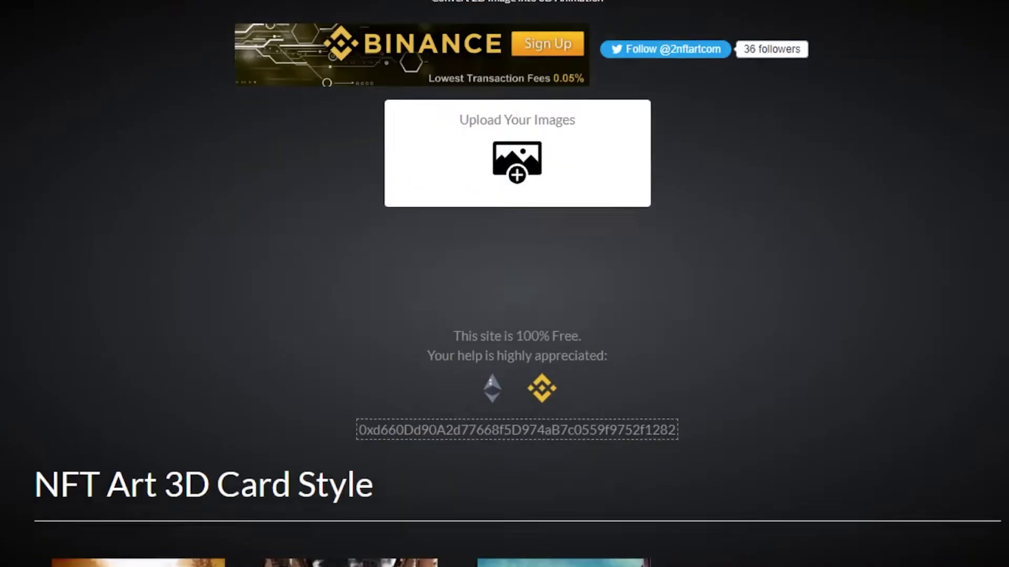
pyautogui.scroll(10, 504, 284)
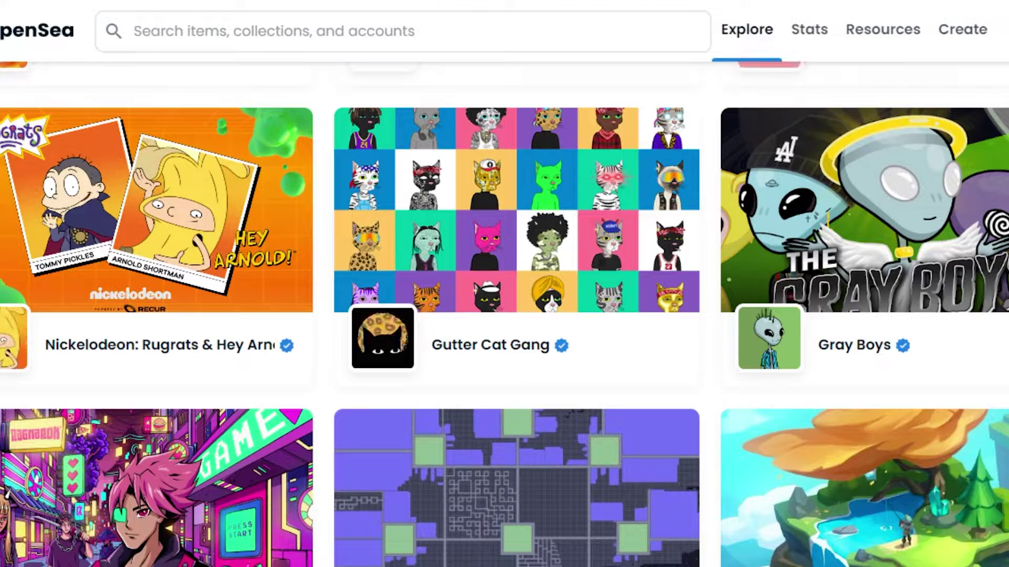
# Step: Glance again over the OpenSea collection grid
pyautogui.scroll(-10, 504, 315)
pyautogui.scroll(15, 504, 315)
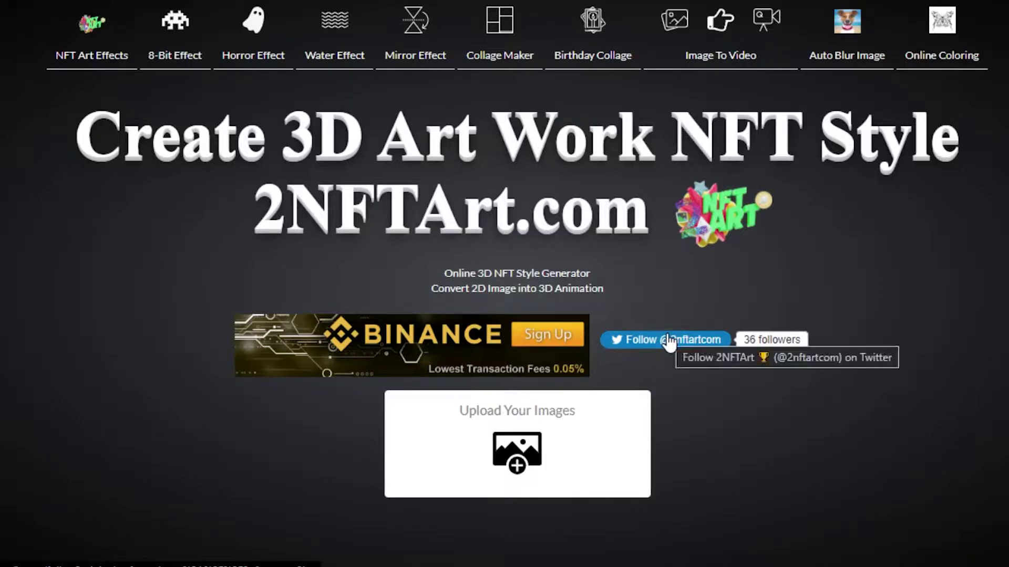
pyautogui.scroll(-15, 505, 284)
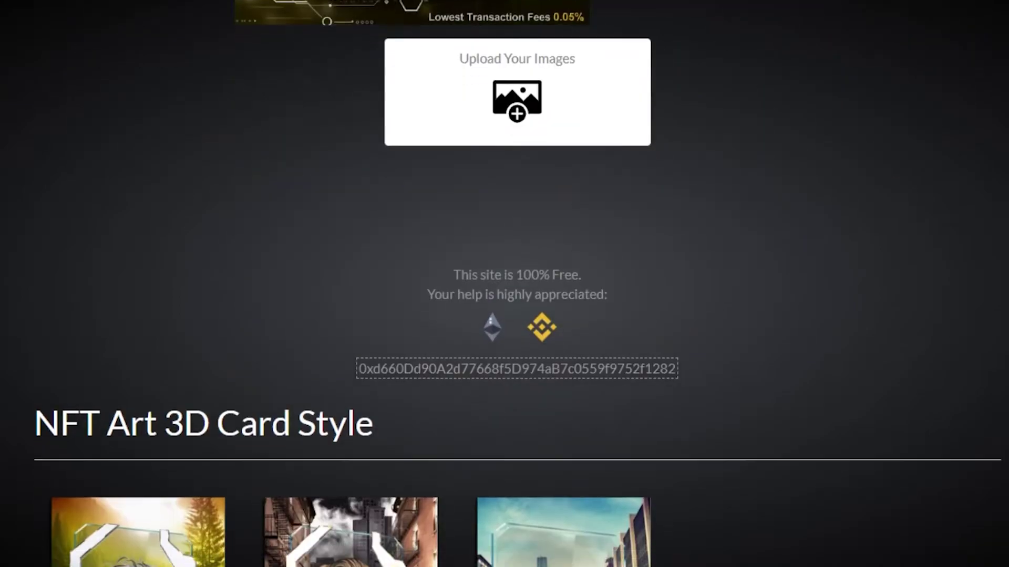
pyautogui.scroll(1, 504, 284)
pyautogui.scroll(-10, 504, 284)
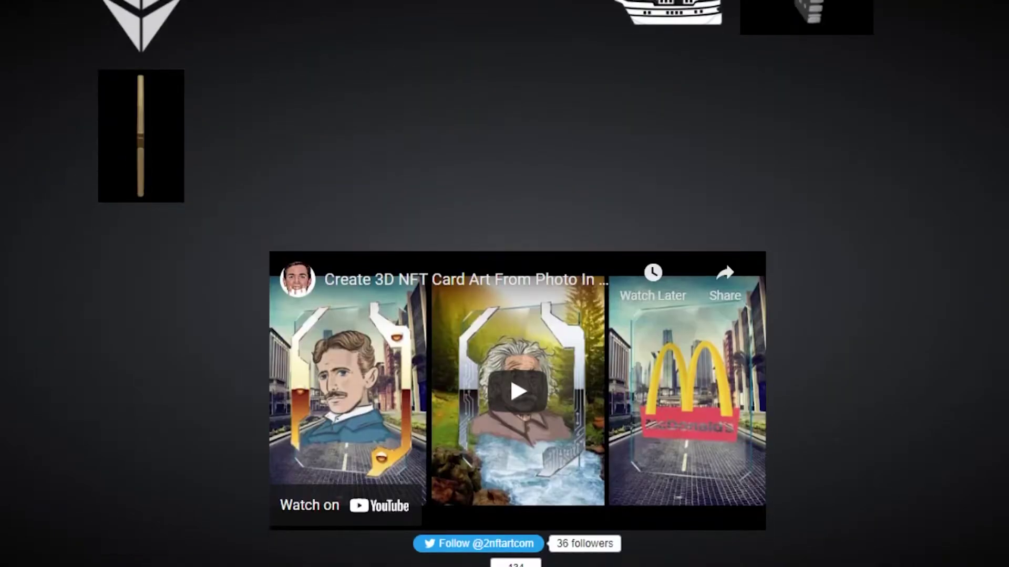
pyautogui.scroll(5, 504, 283)
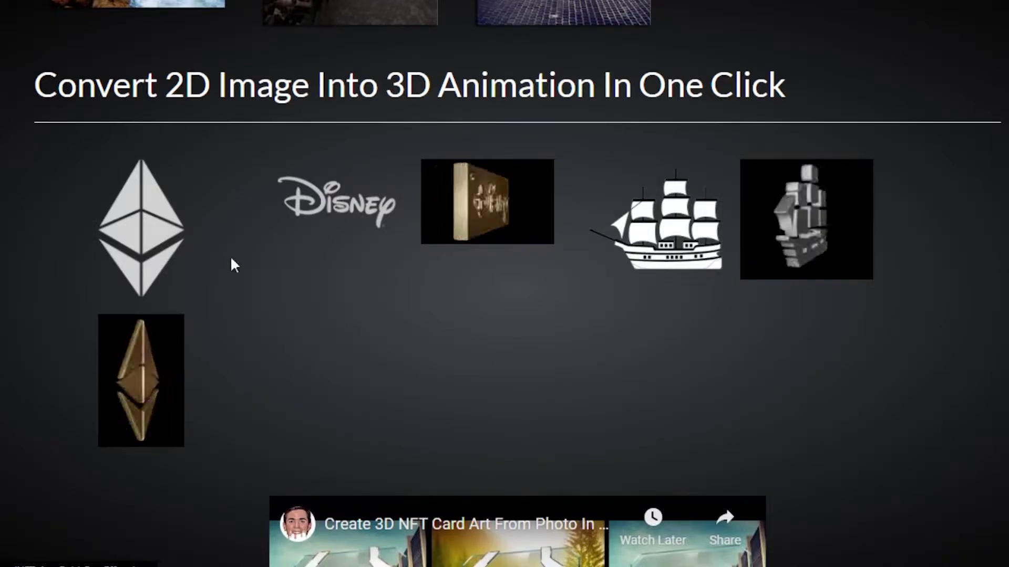
pyautogui.scroll(8, 509, 322)
pyautogui.scroll(8, 477, 355)
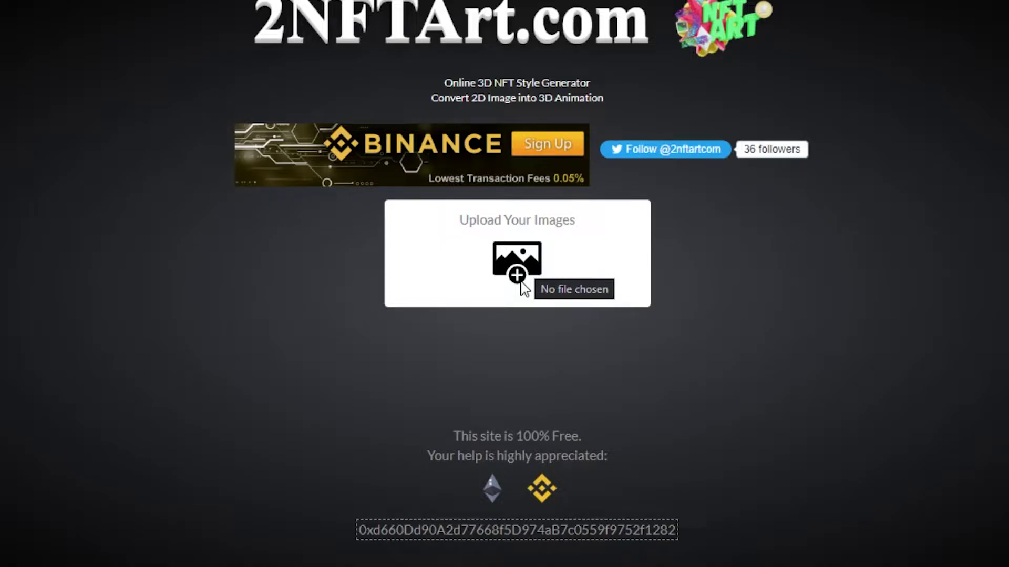
# Step: Upload the dog picture from the file dialog as the artwork image
pyautogui.click(515, 272)
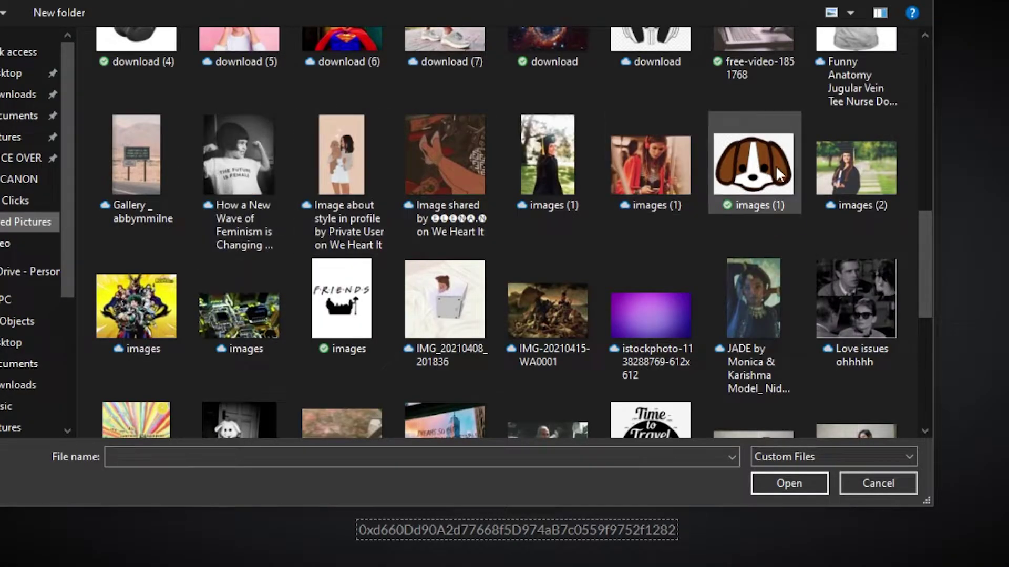
pyautogui.click(751, 169)
pyautogui.click(799, 484)
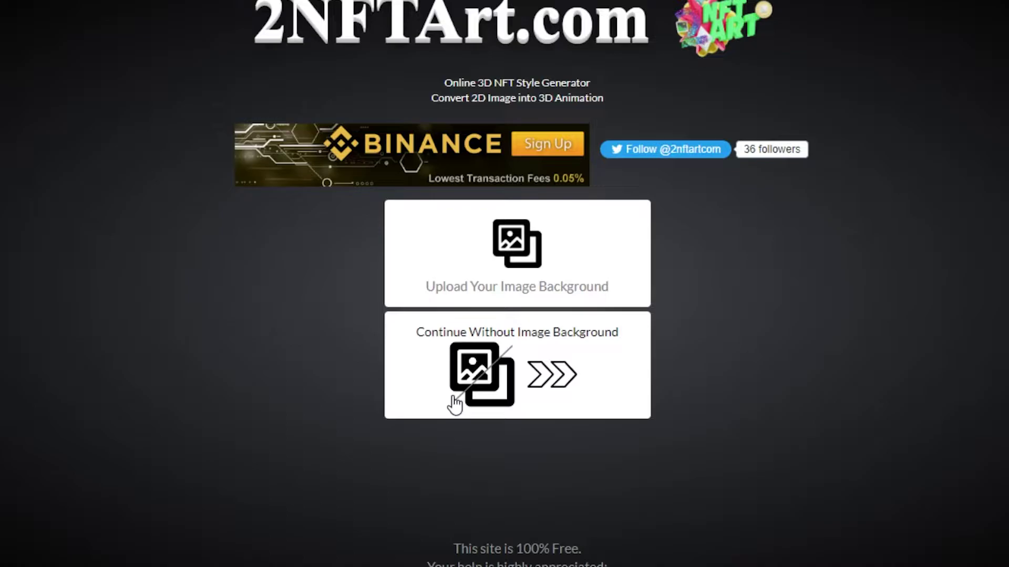
# Step: Continue without a background image and pick the crossed-circle no-box option
pyautogui.click(455, 404)
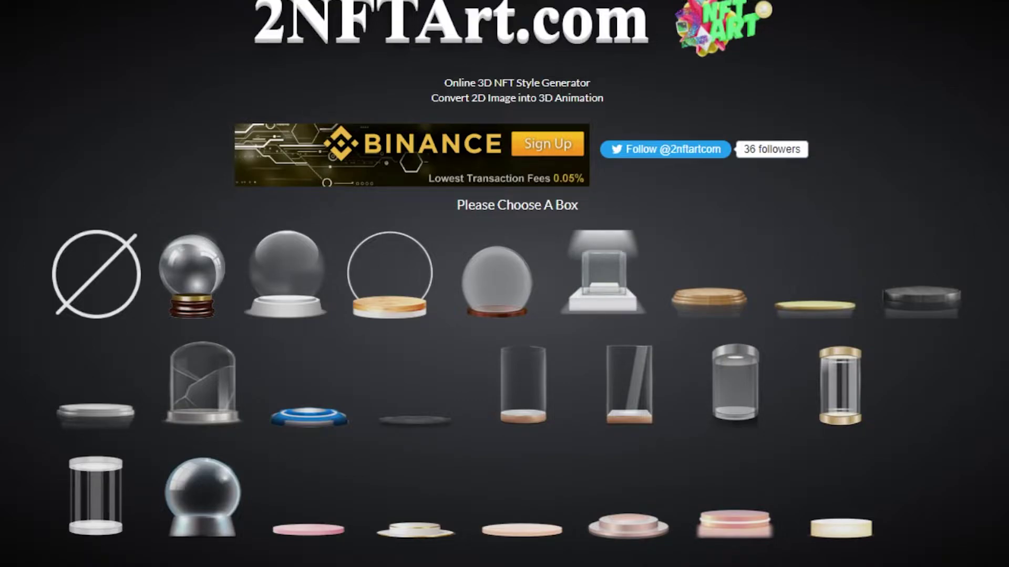
pyautogui.scroll(-4, 588, 113)
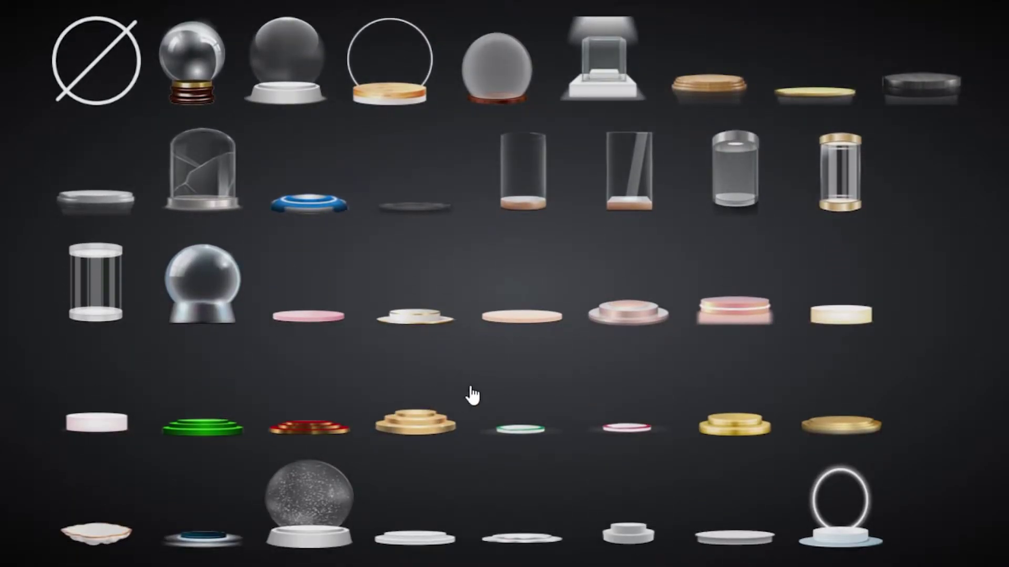
pyautogui.scroll(-1, 943, 175)
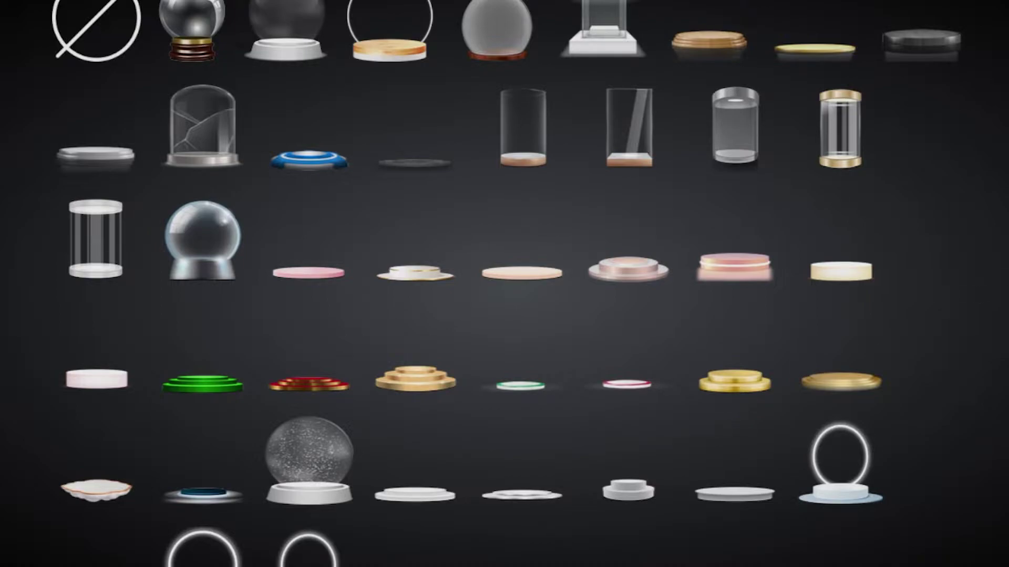
pyautogui.scroll(-12, 504, 283)
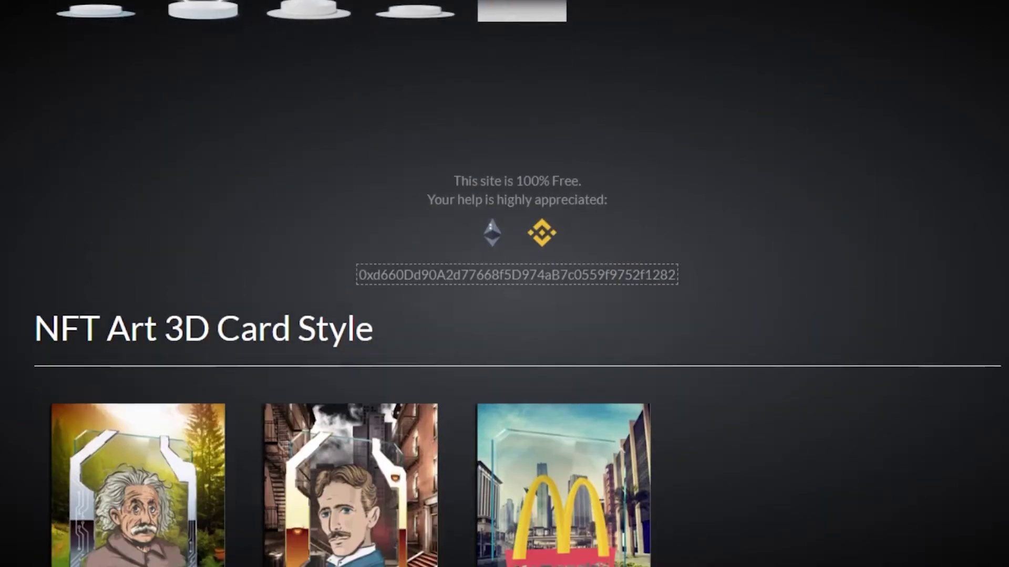
pyautogui.scroll(4, 504, 284)
pyautogui.scroll(15, 504, 284)
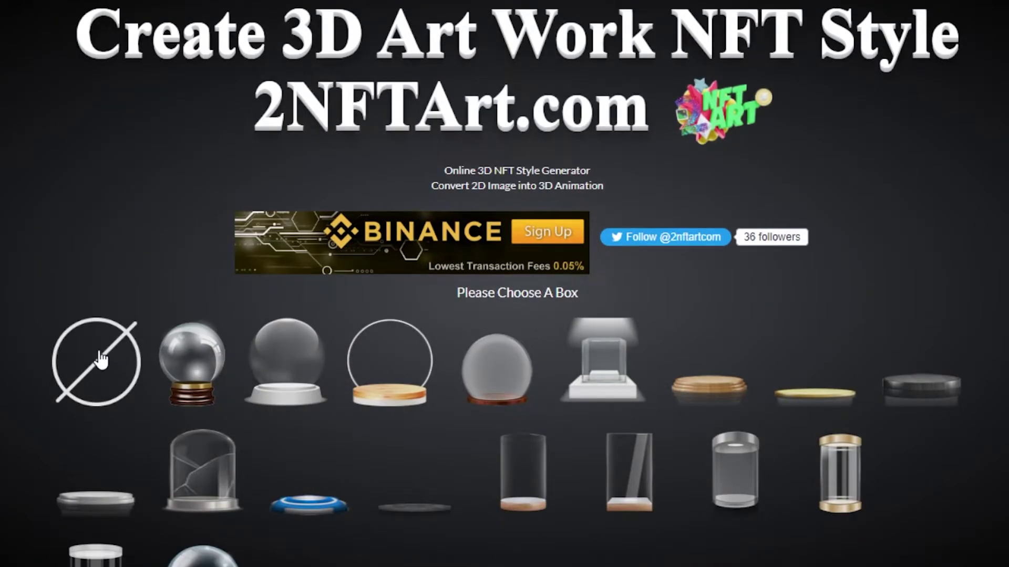
pyautogui.click(100, 359)
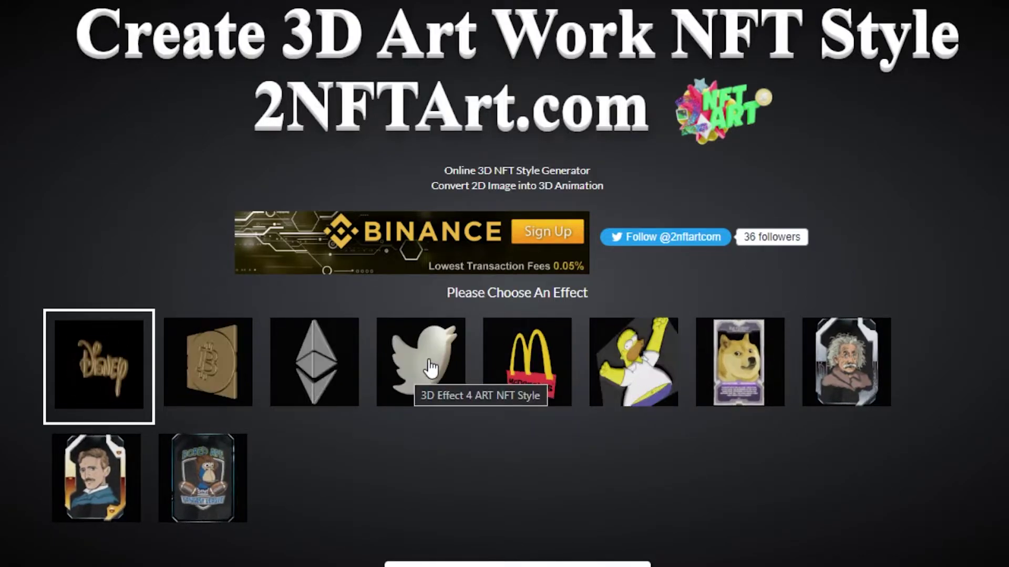
# Step: Apply the McDonald's-logo effect to the dog image and create the 3D art
pyautogui.click(524, 365)
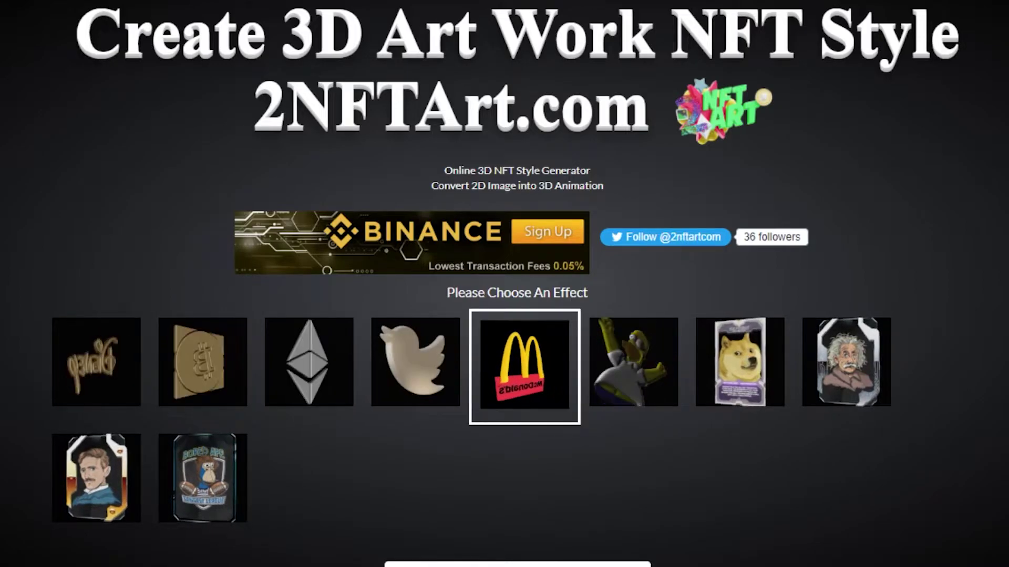
pyautogui.scroll(-3, 512, 473)
pyautogui.click(512, 473)
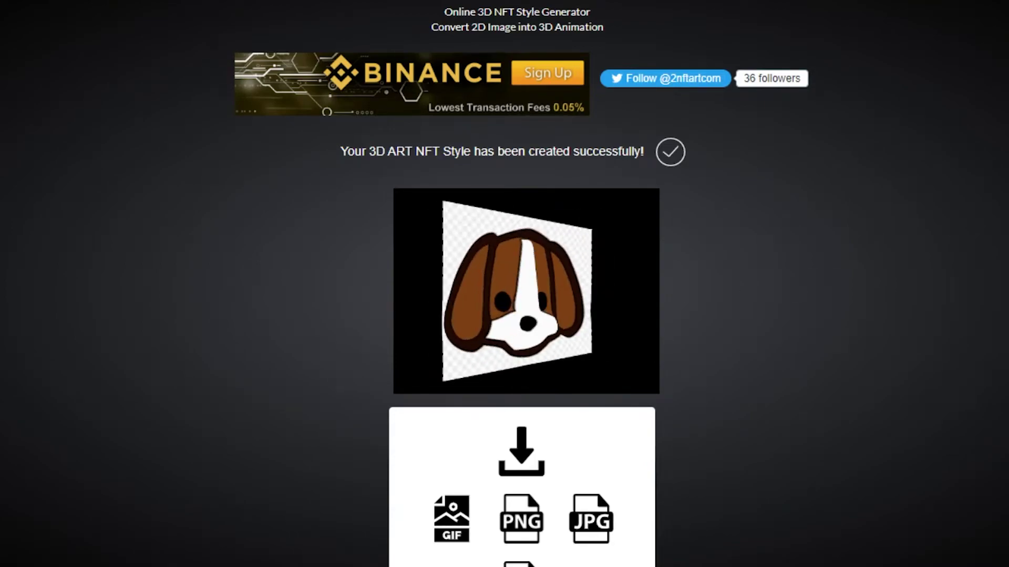
# Step: Save the finished rotating dog 3D animation in GIF format
pyautogui.scroll(-4, 504, 284)
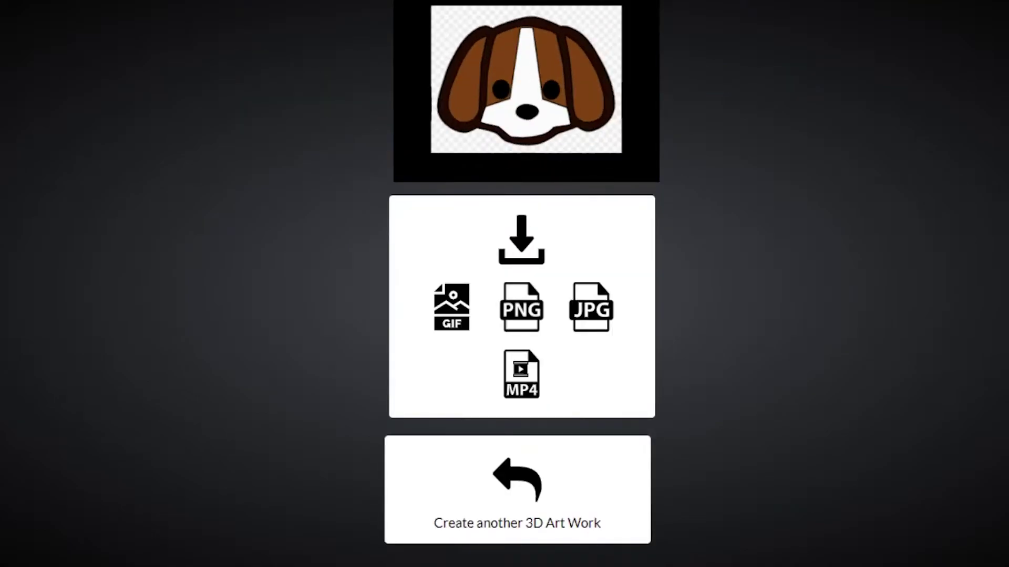
pyautogui.scroll(-4, 504, 284)
pyautogui.scroll(2, 504, 284)
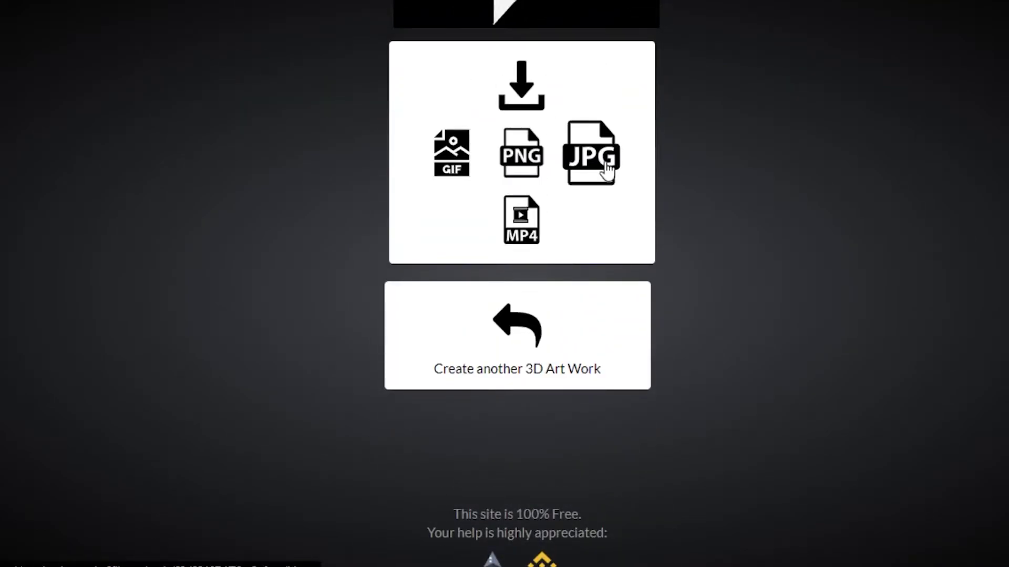
pyautogui.click(452, 178)
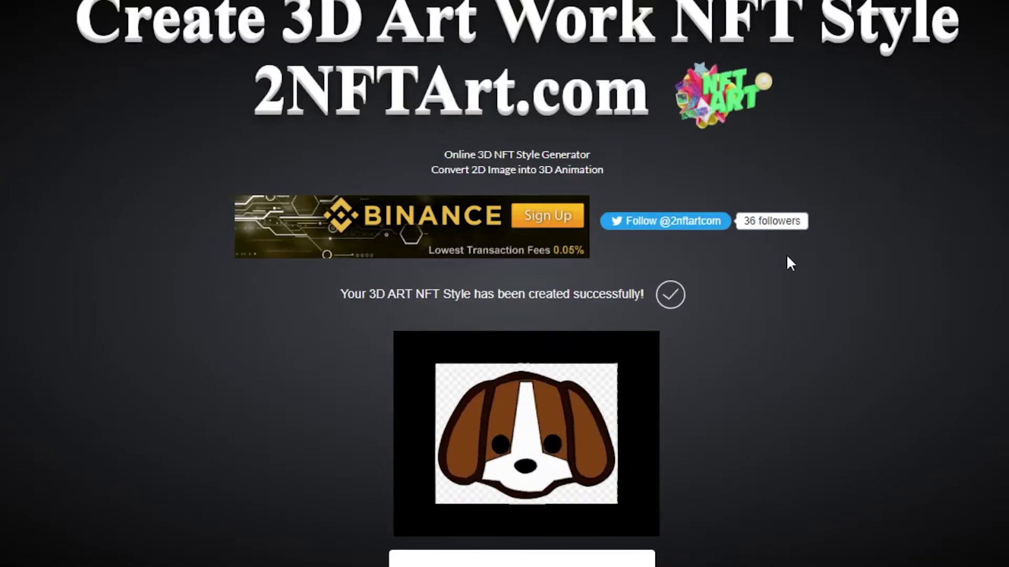
pyautogui.scroll(-7, 505, 284)
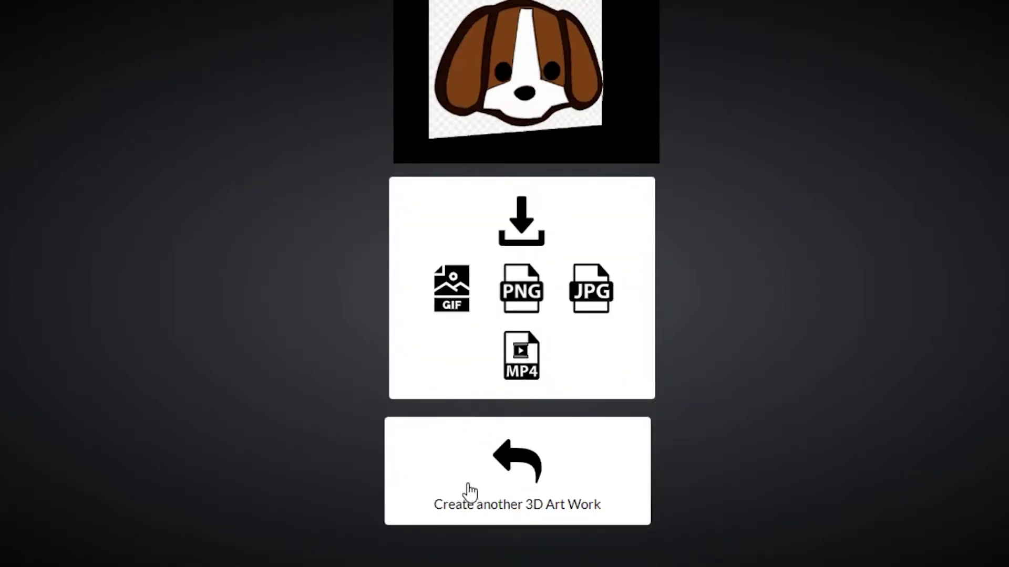
# Step: Start another 3D artwork and upload the Christmas tree image
pyautogui.click(529, 482)
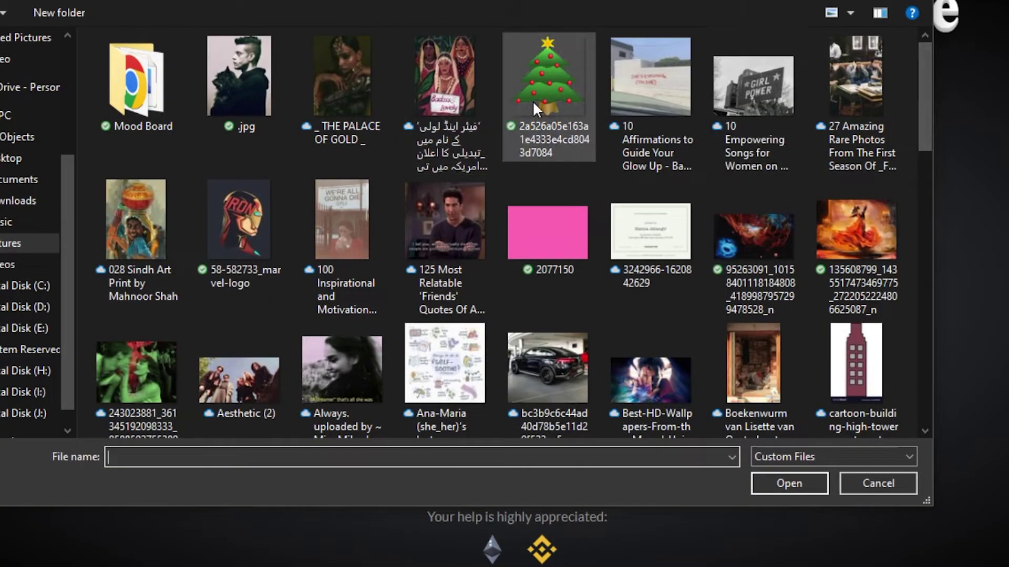
pyautogui.click(533, 100)
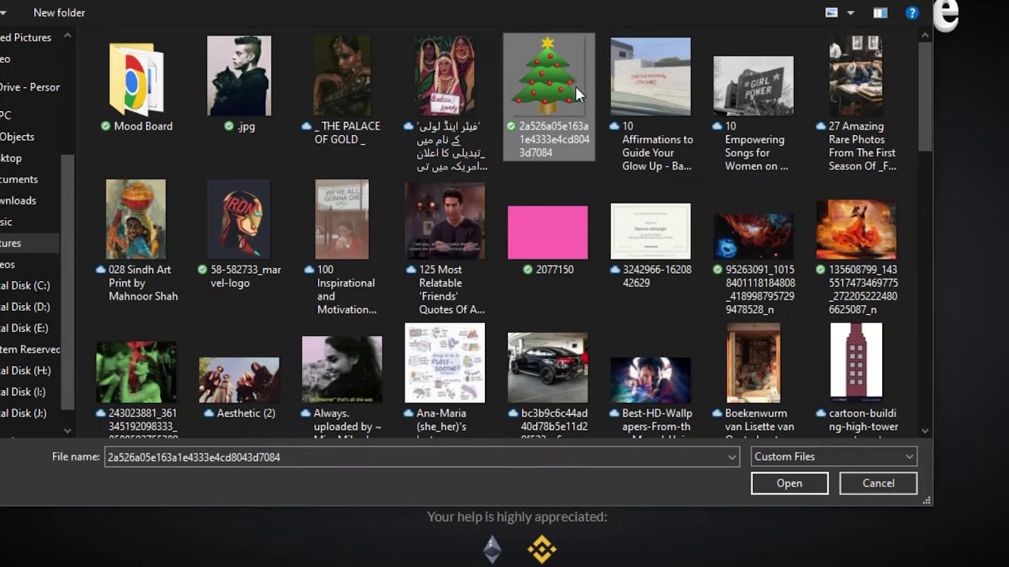
pyautogui.click(821, 476)
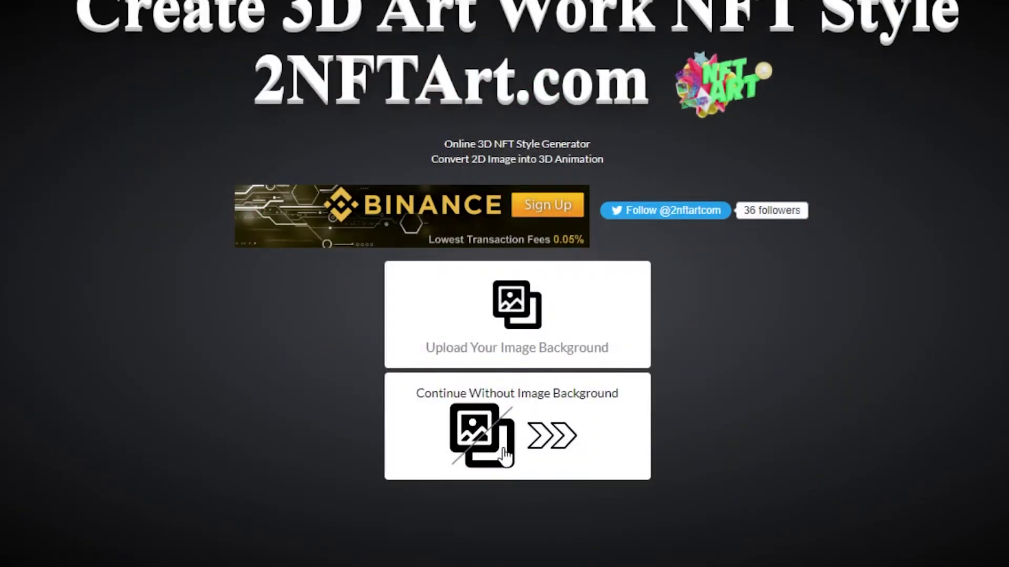
# Step: Skip the background image and place the Christmas tree on the gold podium
pyautogui.click(505, 455)
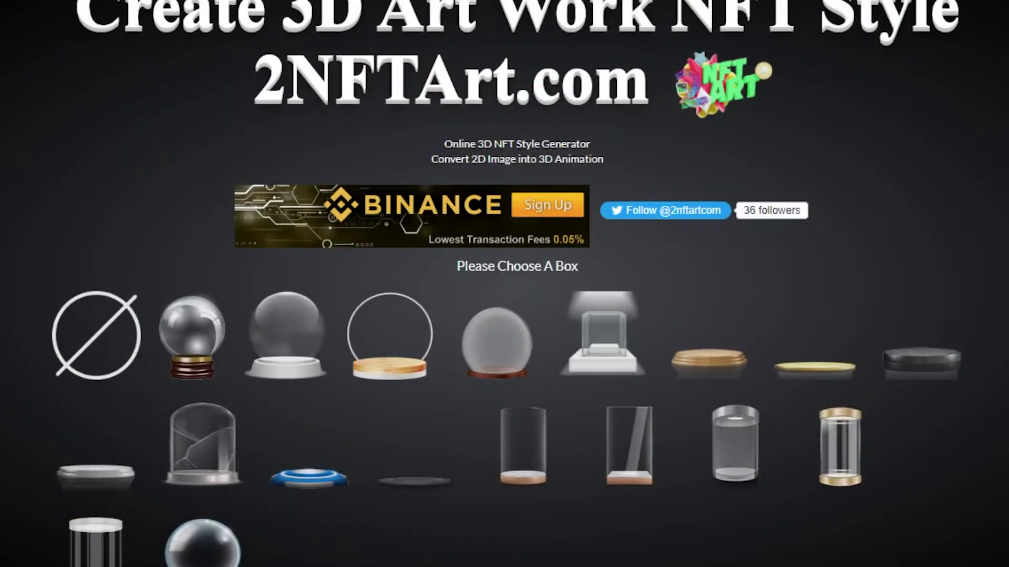
pyautogui.scroll(-8, 505, 284)
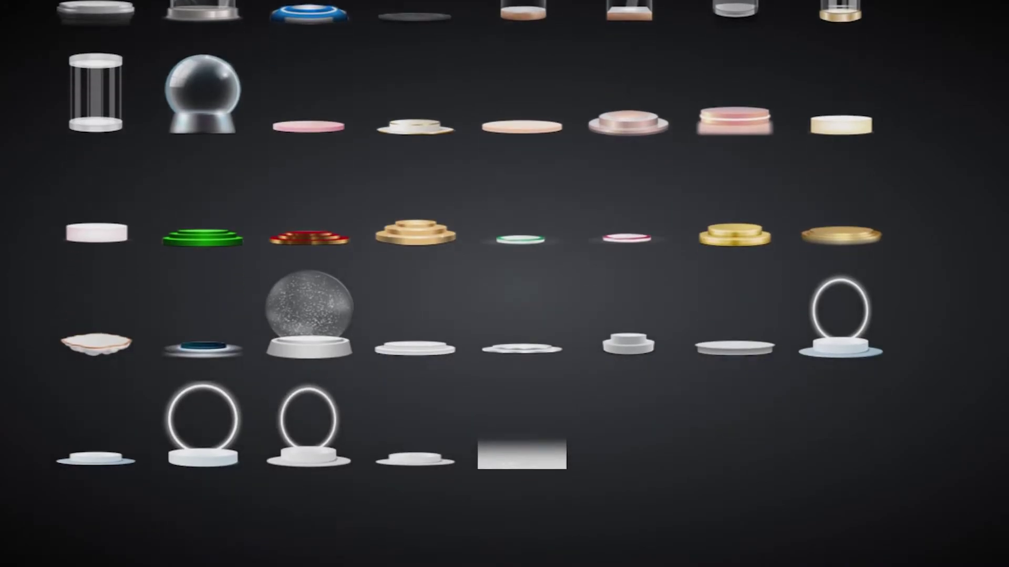
pyautogui.click(742, 240)
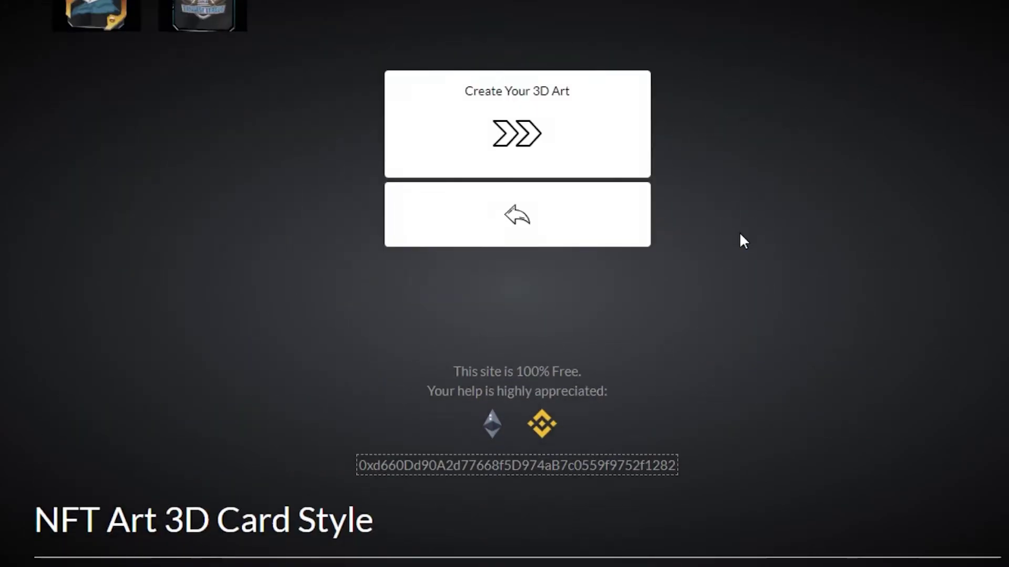
# Step: Choose the gold coin effect and start generating the tree's 3D art
pyautogui.scroll(6, 513, 299)
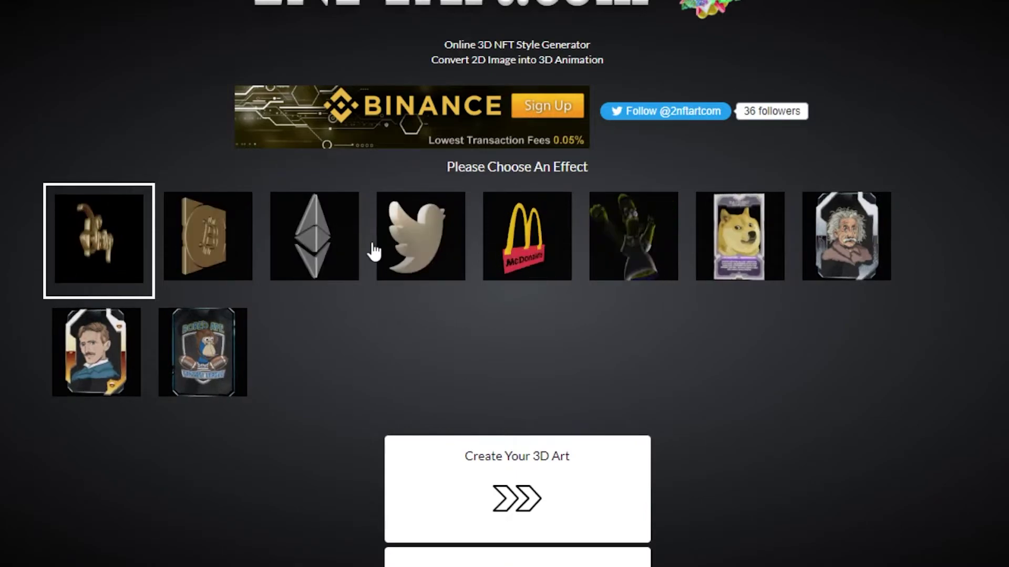
pyautogui.click(226, 255)
pyautogui.click(129, 260)
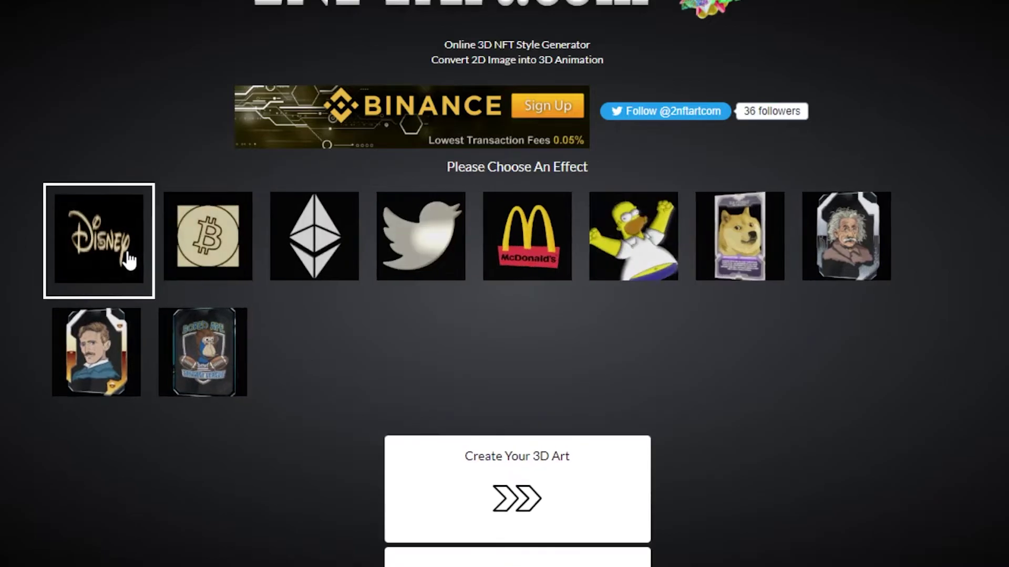
pyautogui.click(210, 260)
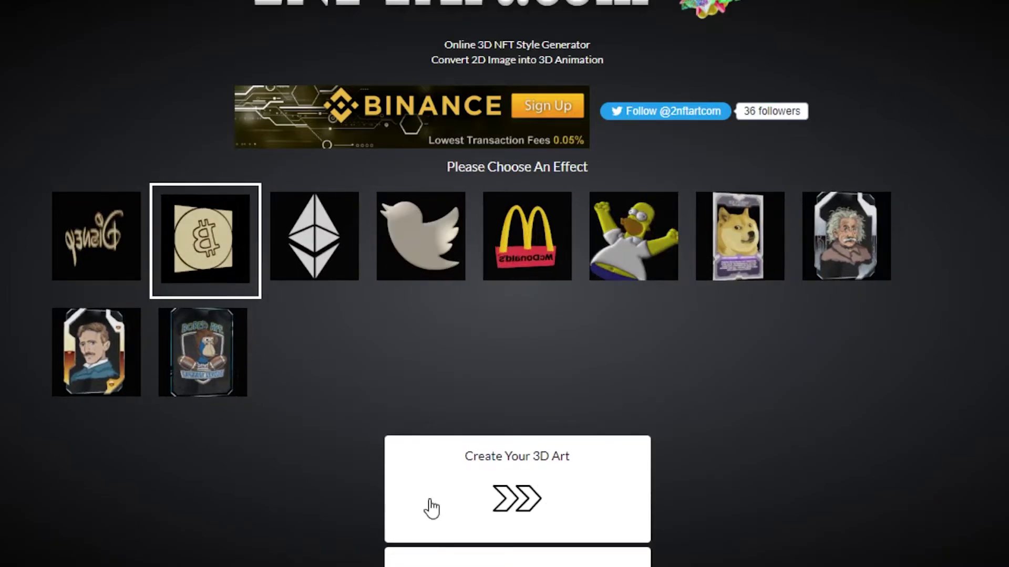
pyautogui.click(533, 473)
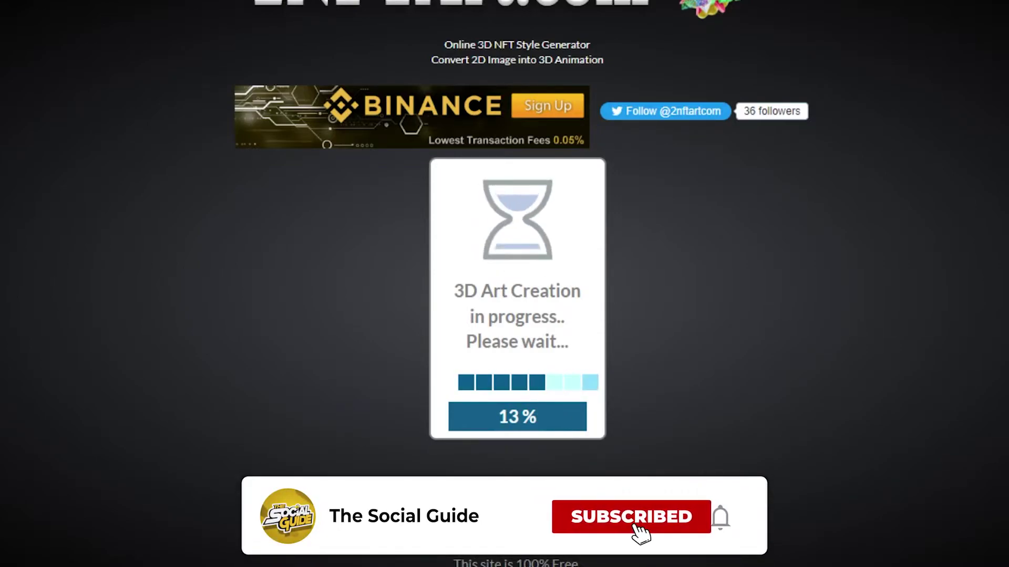
# Step: Wait for the rotating gold Christmas tree above the gold podium to finish generating
pyautogui.scroll(-15, 504, 284)
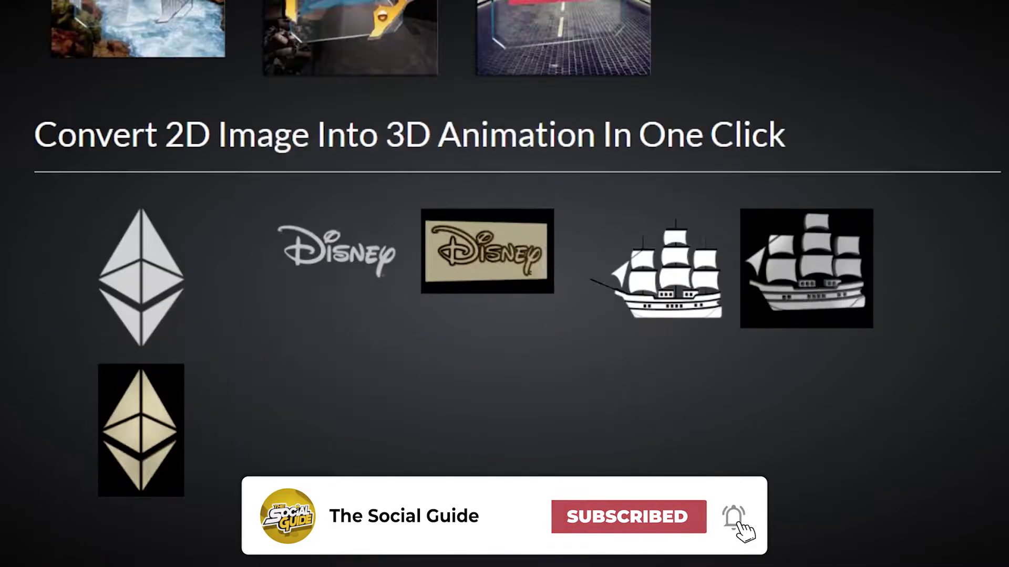
pyautogui.scroll(10, 504, 284)
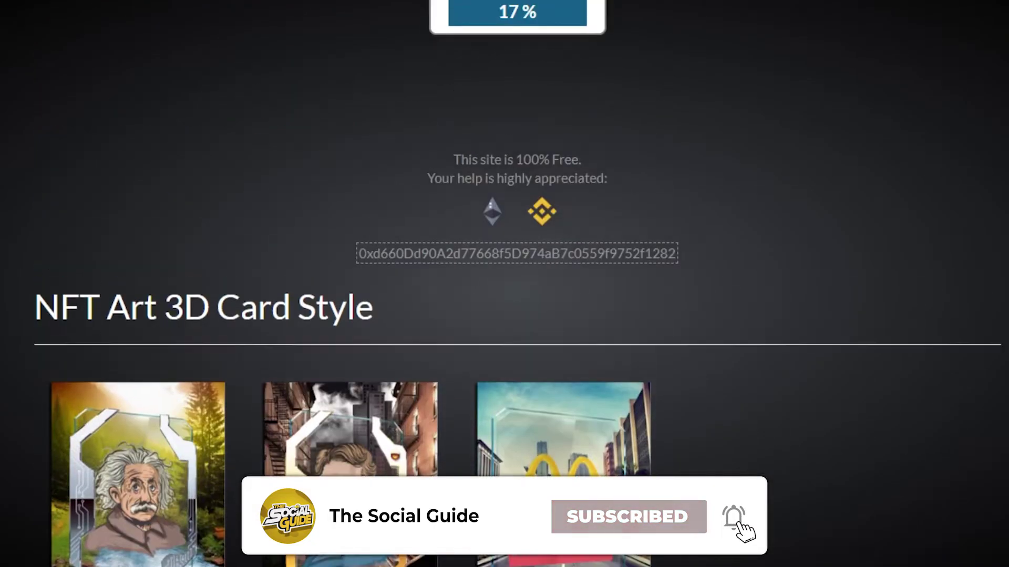
pyautogui.scroll(6, 504, 283)
pyautogui.scroll(-2, 505, 283)
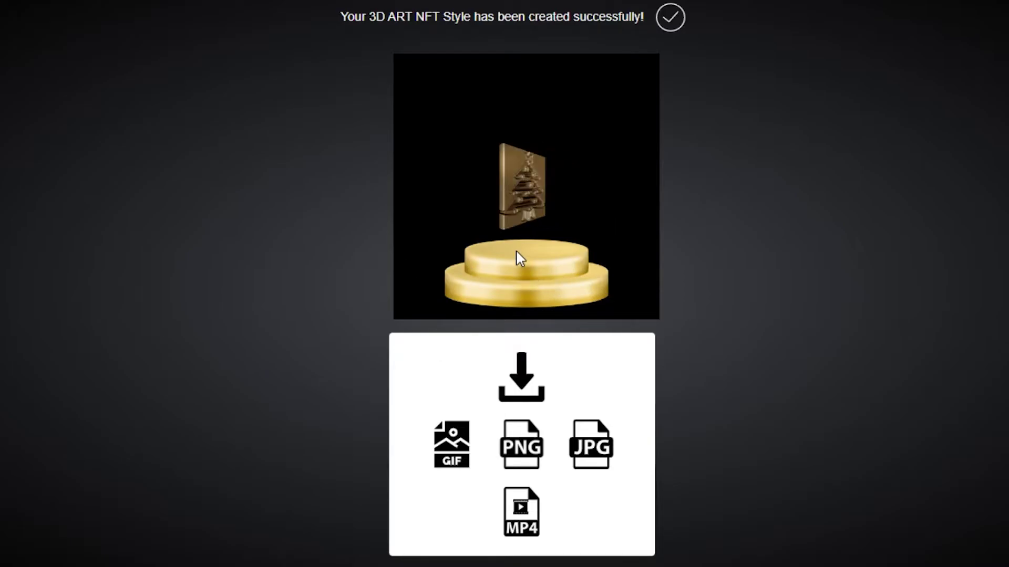
pyautogui.scroll(1, 605, 152)
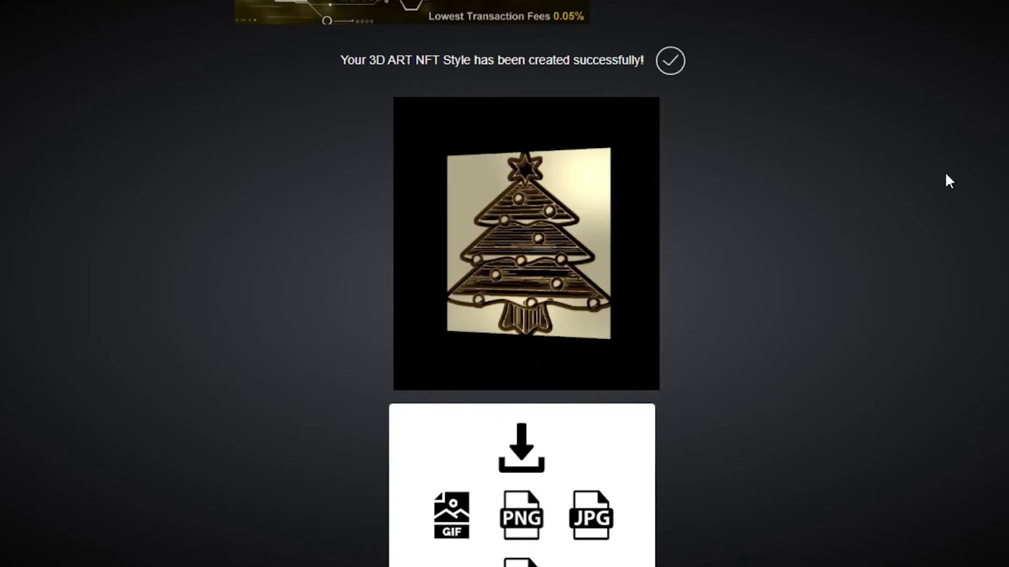
pyautogui.scroll(-1, 504, 284)
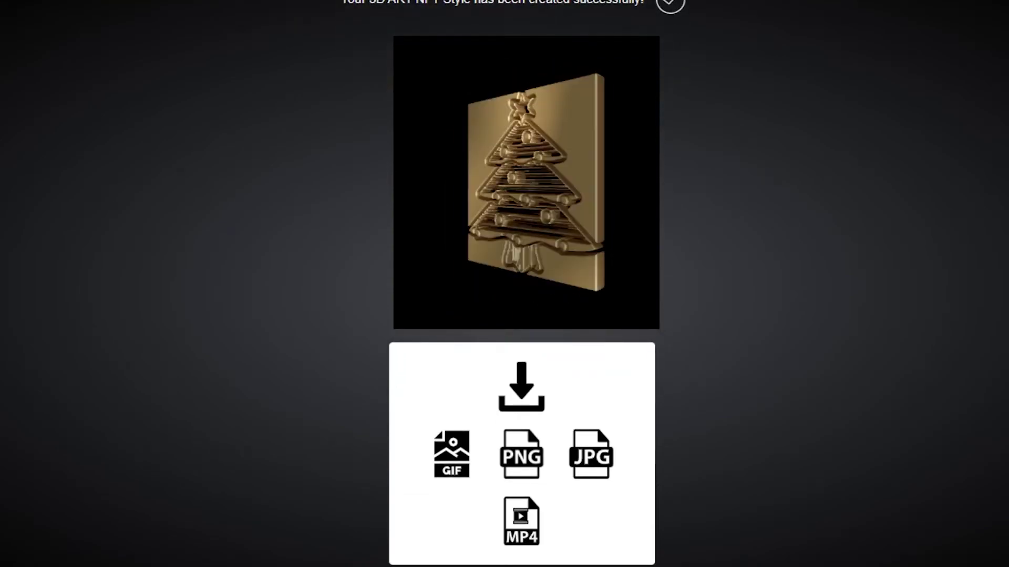
pyautogui.scroll(1, 504, 283)
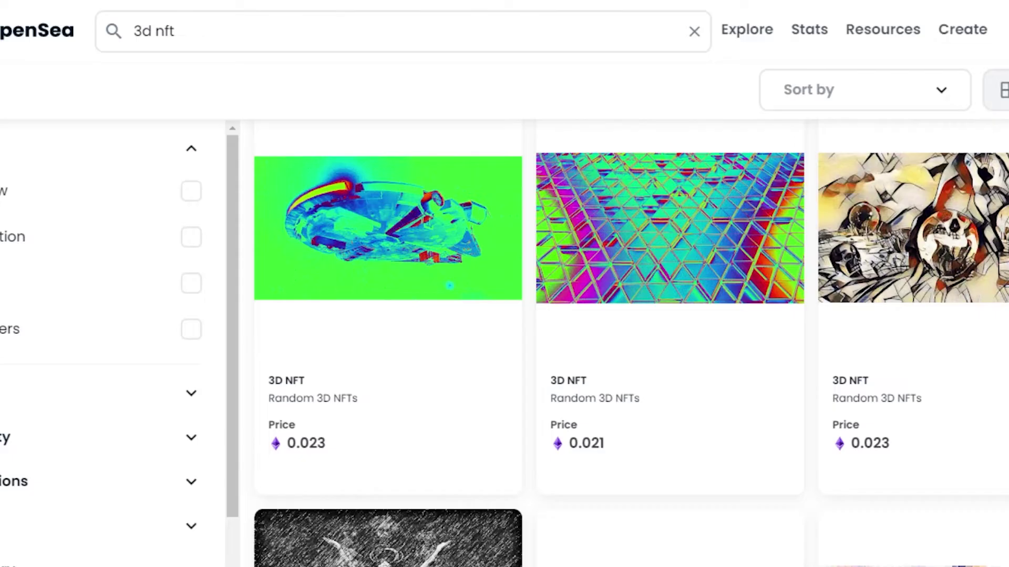
# Step: Scroll the OpenSea '3d nft' results down past the gold unicorn, BTC2 and doodlyx pieces
pyautogui.scroll(-6, 631, 341)
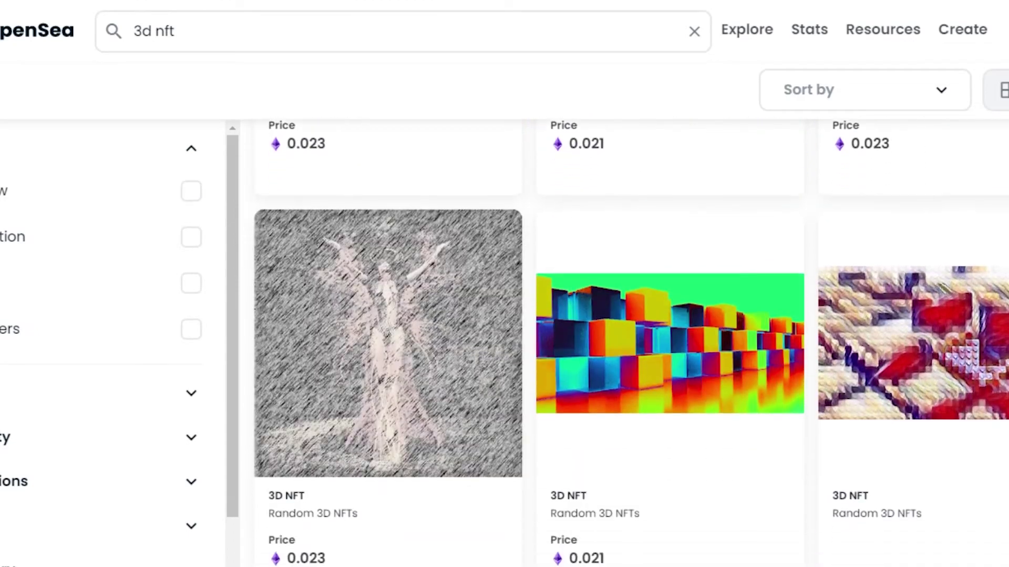
pyautogui.moveTo(736, 286)
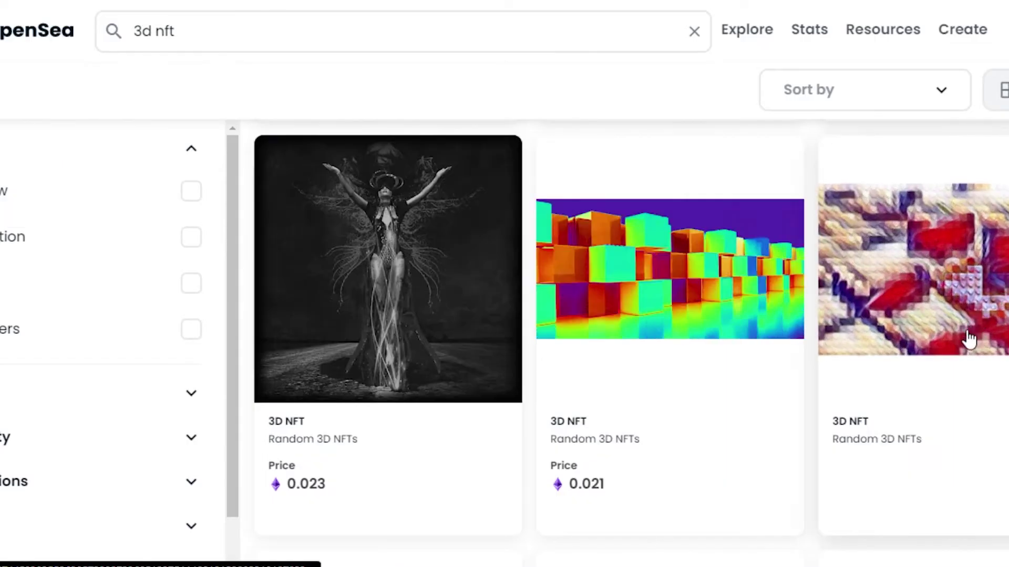
pyautogui.scroll(-7, 440, 564)
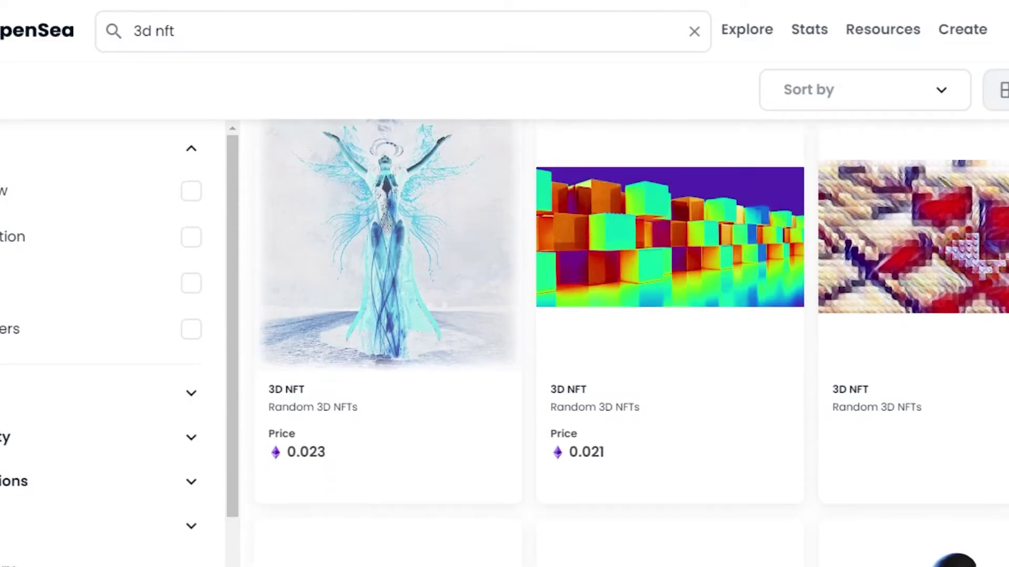
pyautogui.scroll(-15, 440, 565)
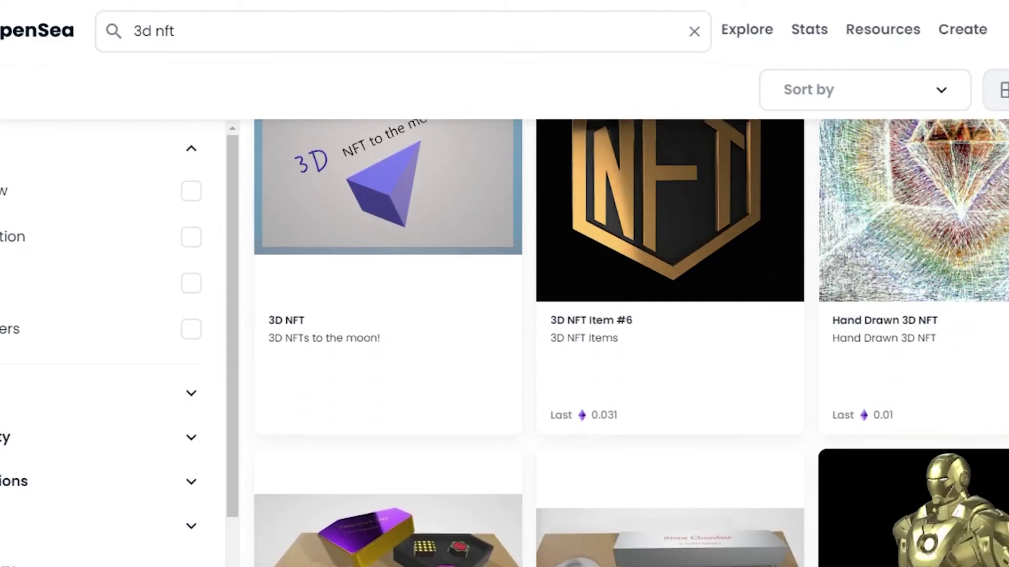
pyautogui.scroll(-5, 440, 565)
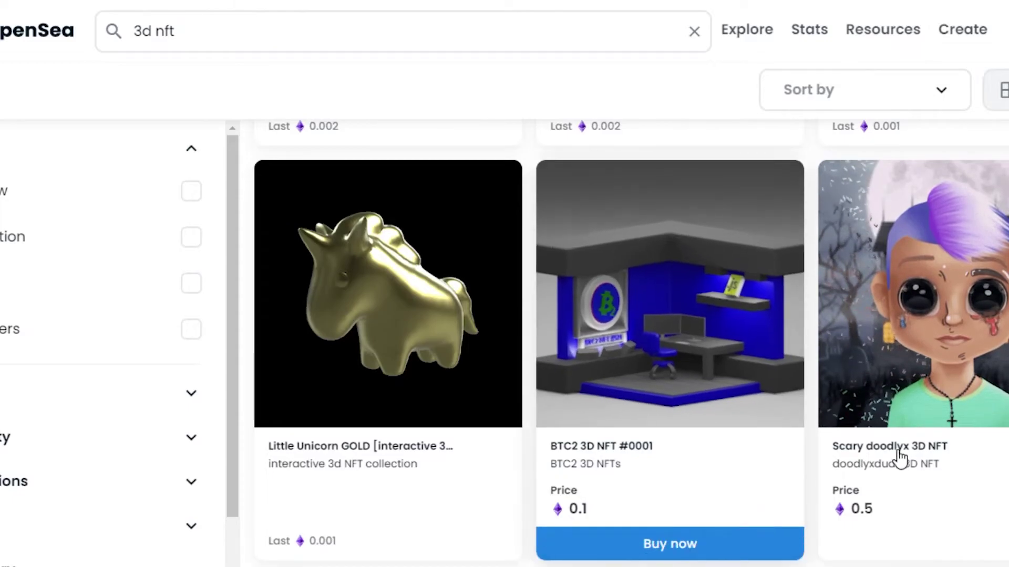
pyautogui.moveTo(838, 505)
pyautogui.scroll(-6, 630, 341)
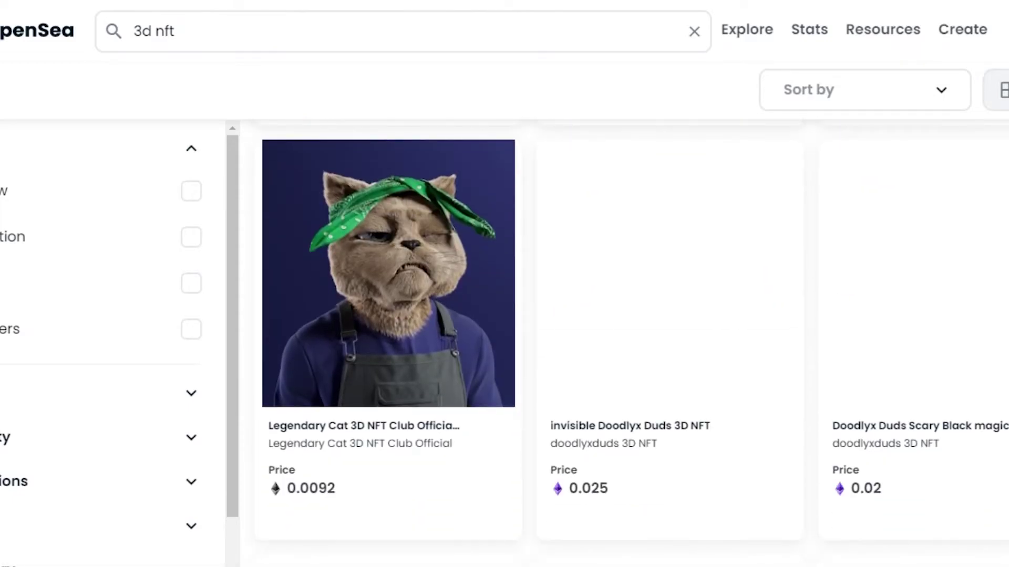
pyautogui.scroll(6, 630, 341)
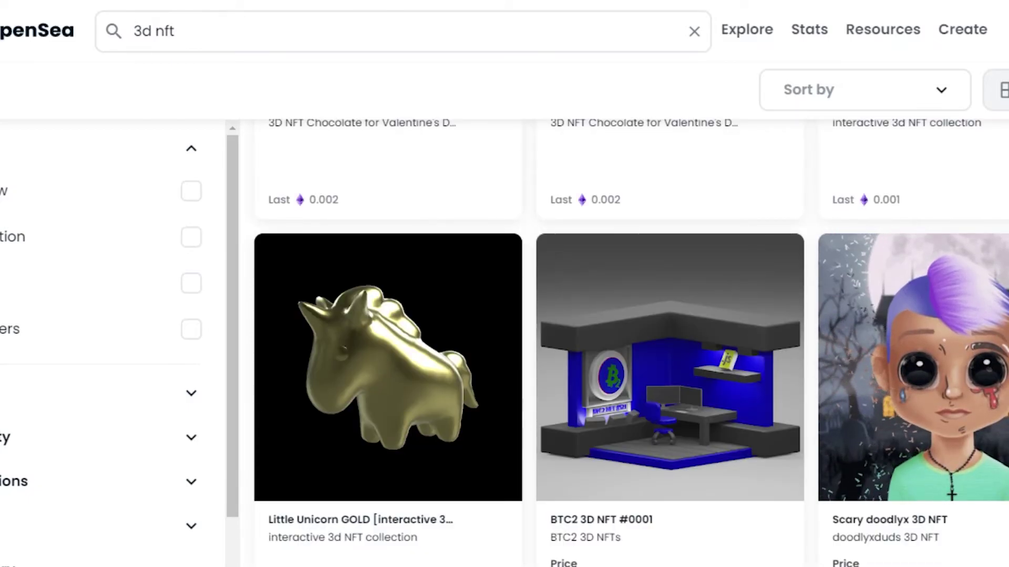
pyautogui.scroll(-10, 630, 342)
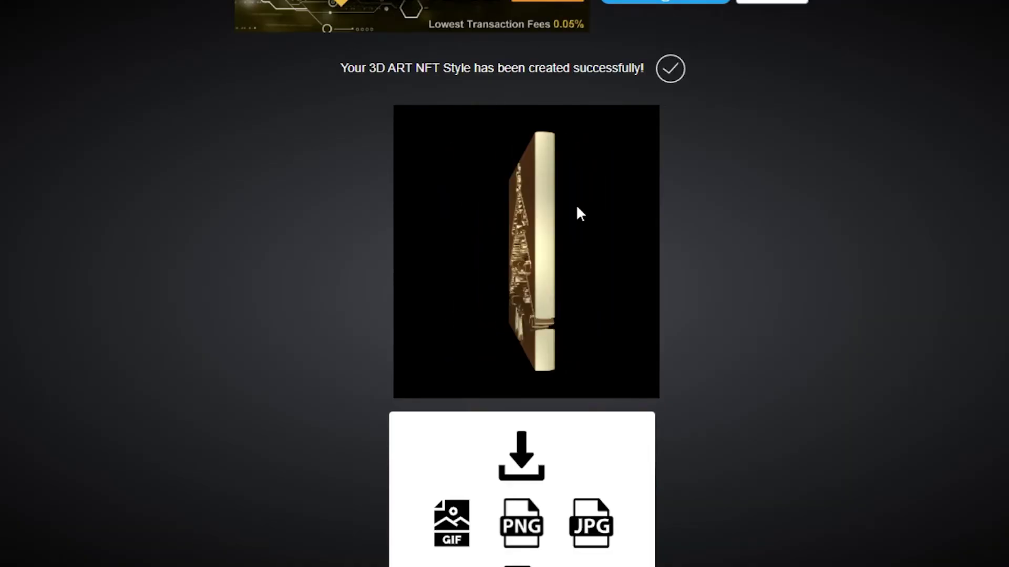
# Step: Download the rotating gold Christmas tree animation as a GIF
pyautogui.click(442, 522)
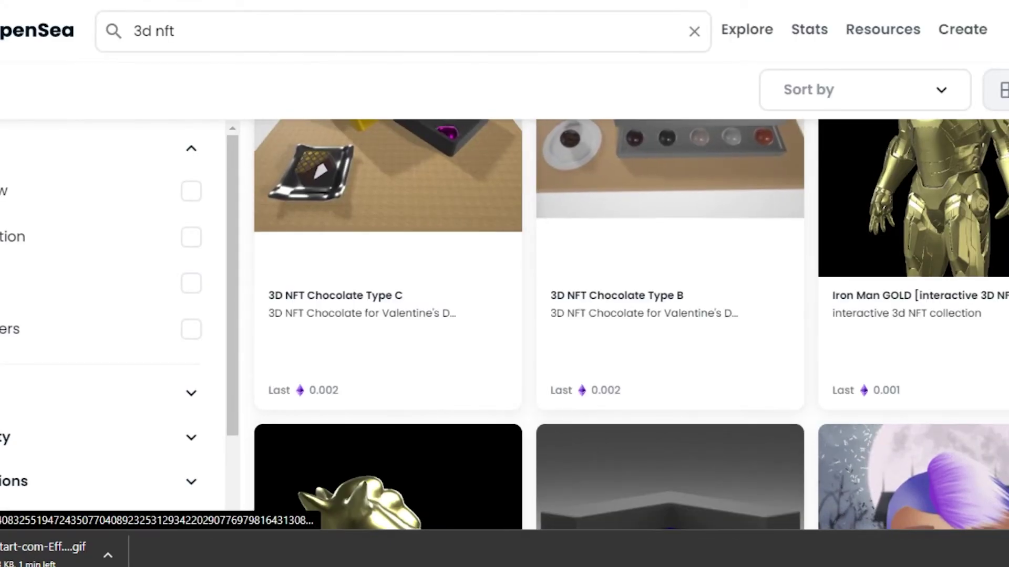
# Step: Scroll down and back up the OpenSea '3d nft' results grid while the GIF downloads
pyautogui.scroll(-10, 630, 326)
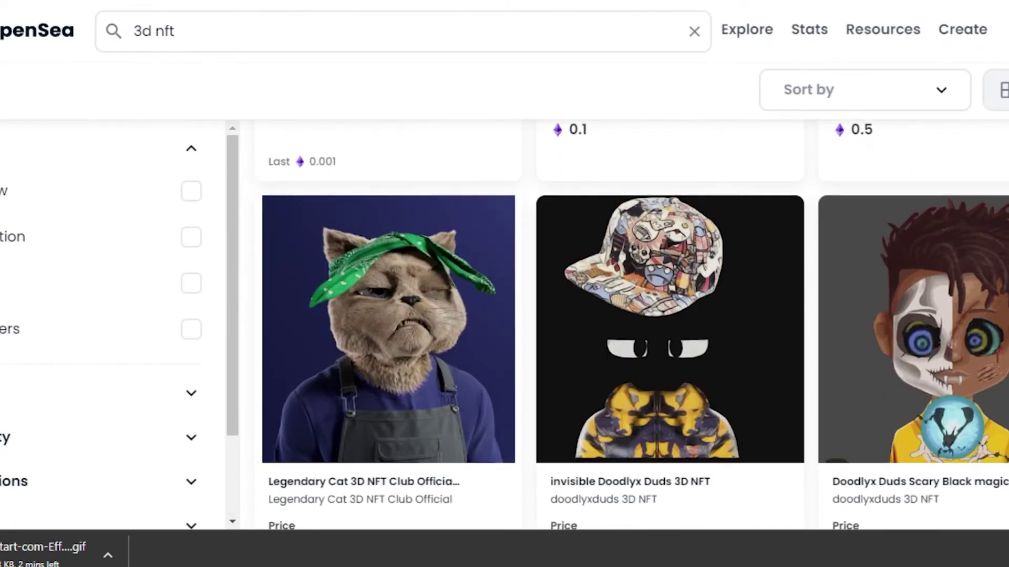
pyautogui.scroll(-4, 631, 326)
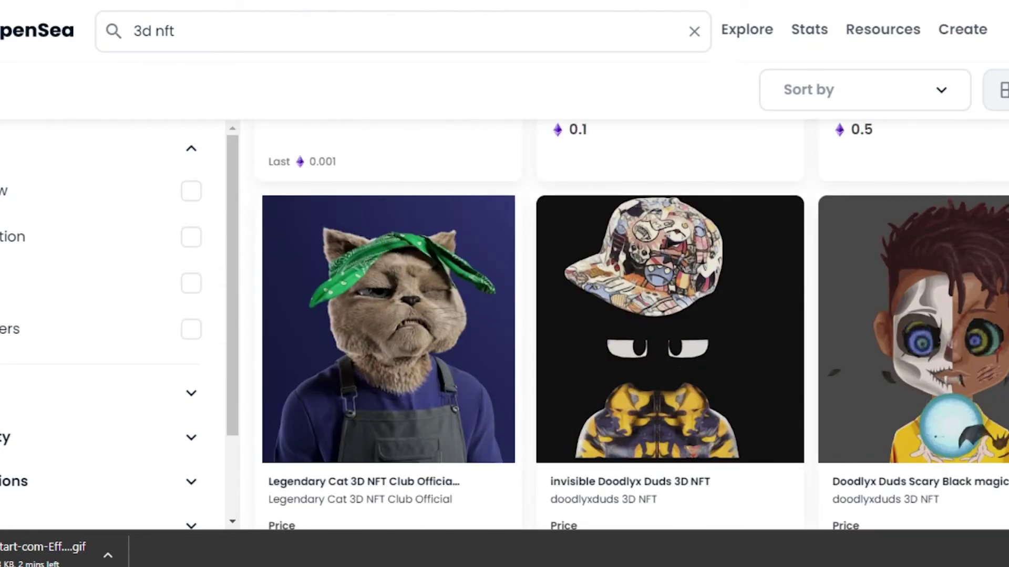
pyautogui.scroll(10, 630, 326)
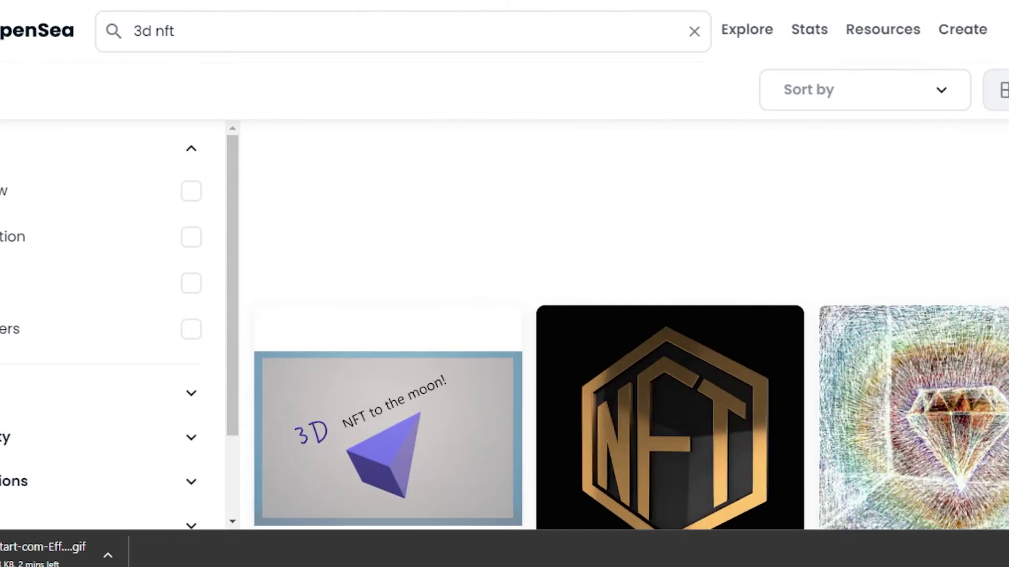
pyautogui.scroll(10, 630, 321)
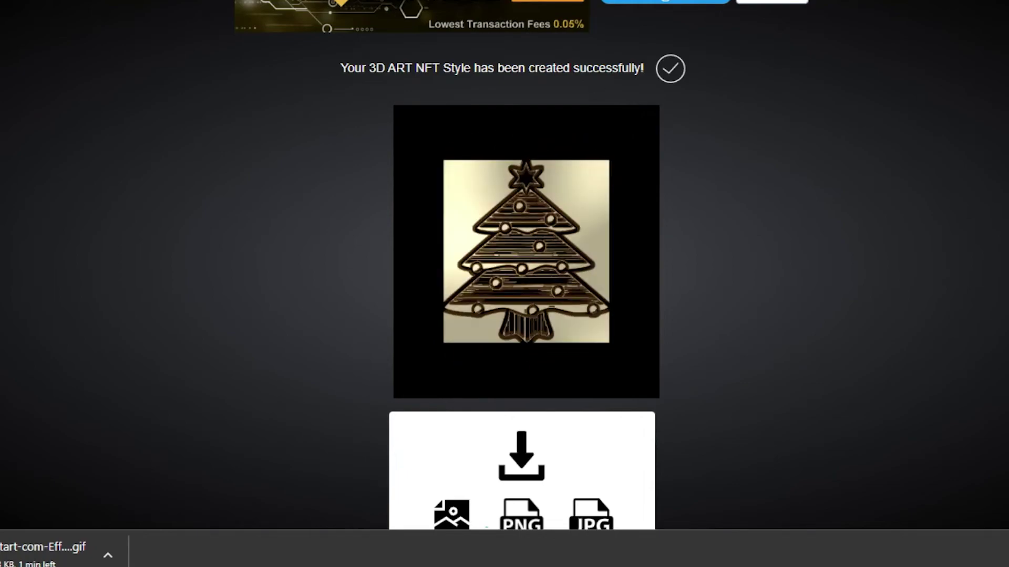
# Step: Scroll the result page to show the MP4 icon and 'Create another 3D Art Work' button
pyautogui.scroll(-5, 504, 284)
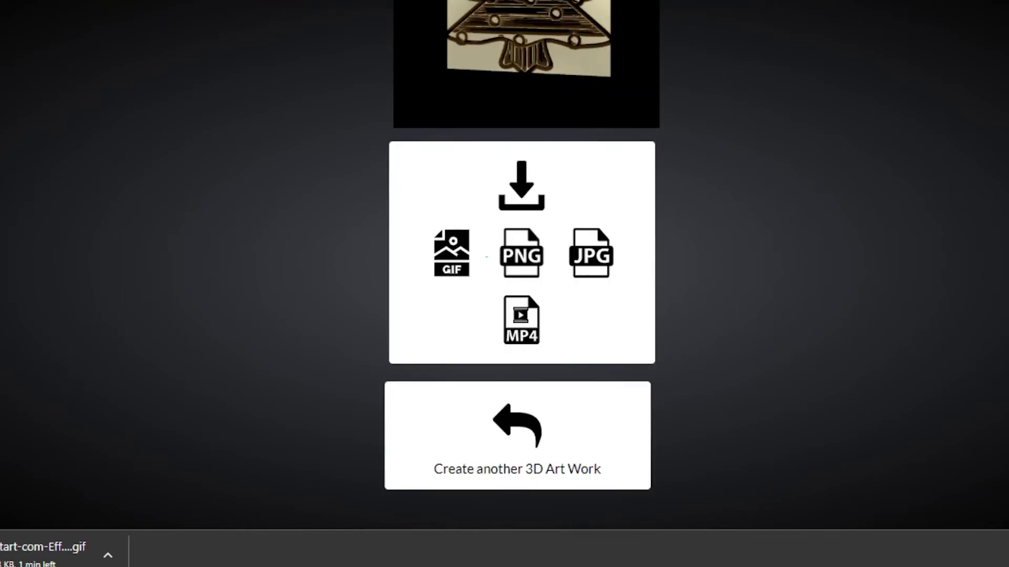
pyautogui.scroll(-6, 409, 365)
pyautogui.scroll(5, 410, 365)
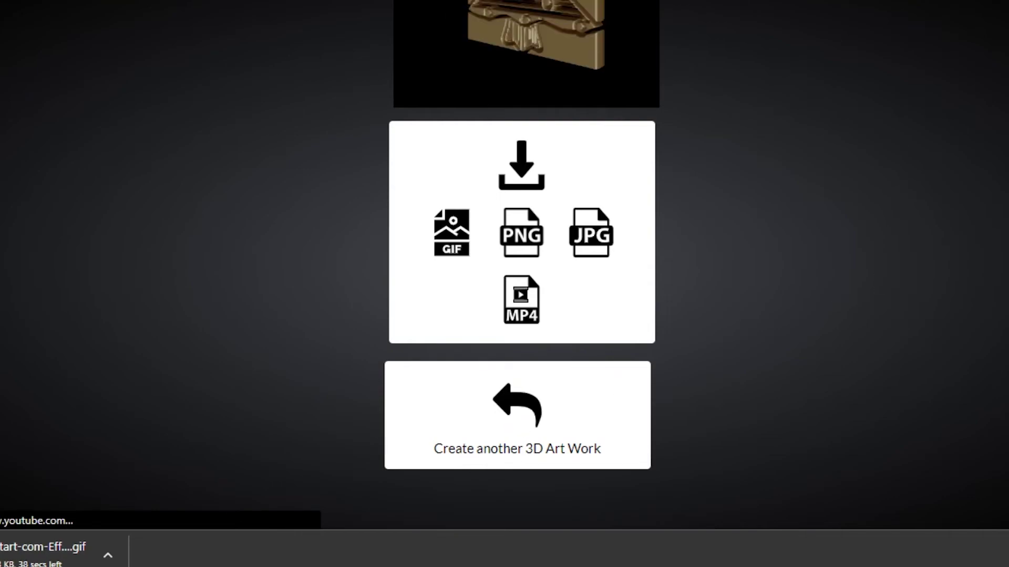
pyautogui.scroll(10, 505, 284)
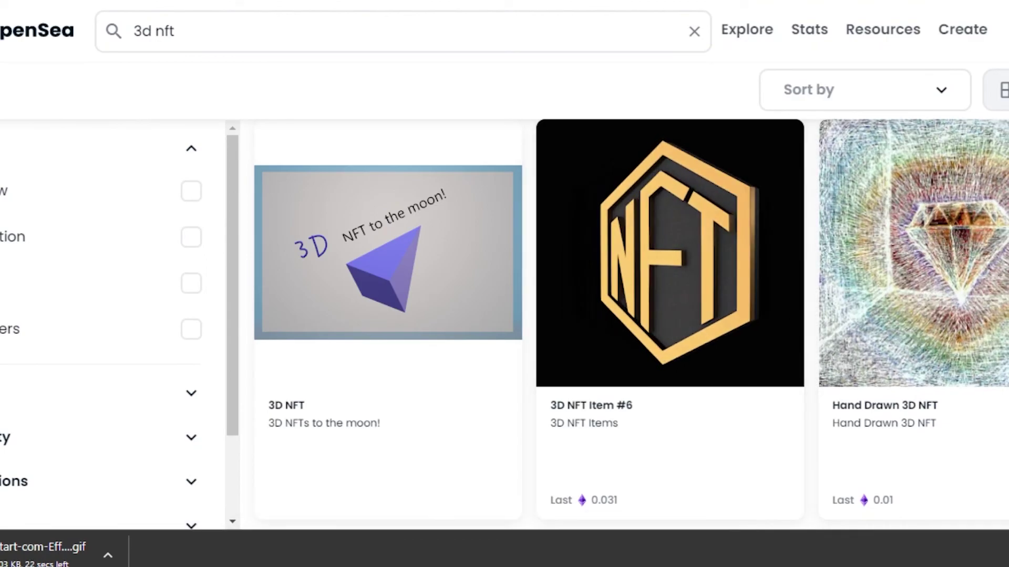
# Step: Scroll further through the OpenSea results, then switch back to the 2NFTArt.com tab with Ctrl+Tab
pyautogui.scroll(-10, 631, 315)
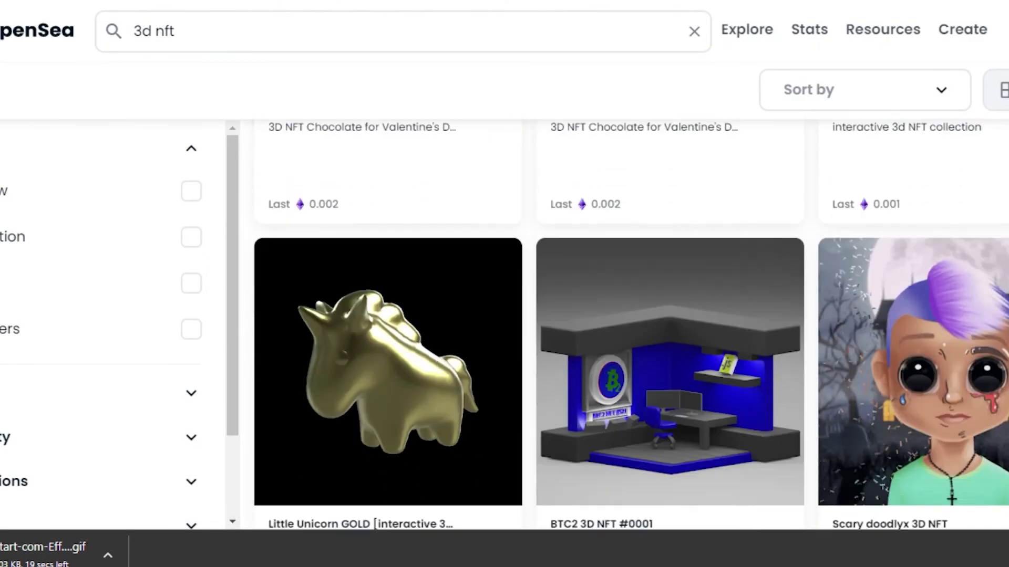
pyautogui.scroll(-5, 631, 315)
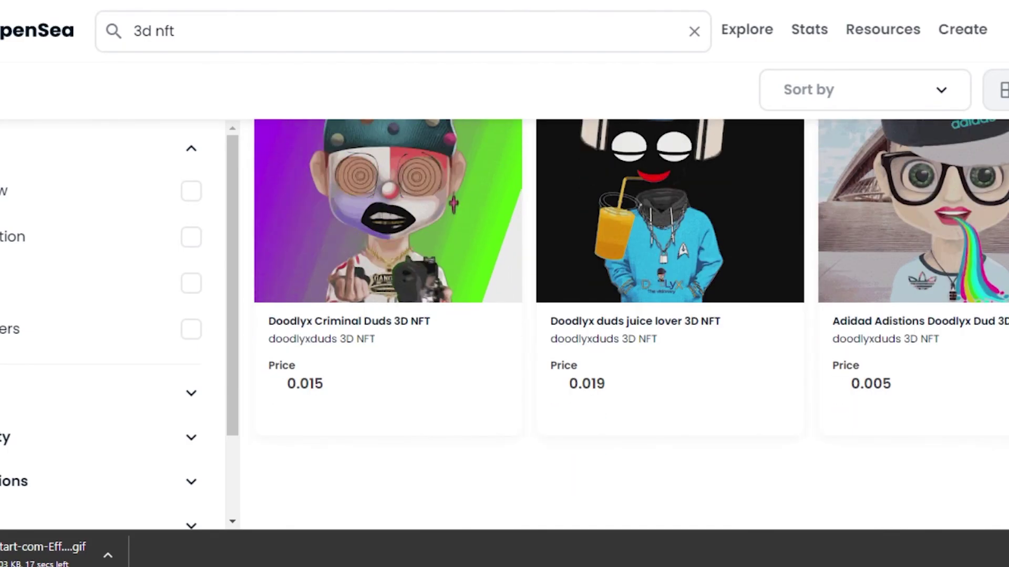
pyautogui.scroll(-3, 631, 315)
pyautogui.hotkey('ctrl', 'Tab')
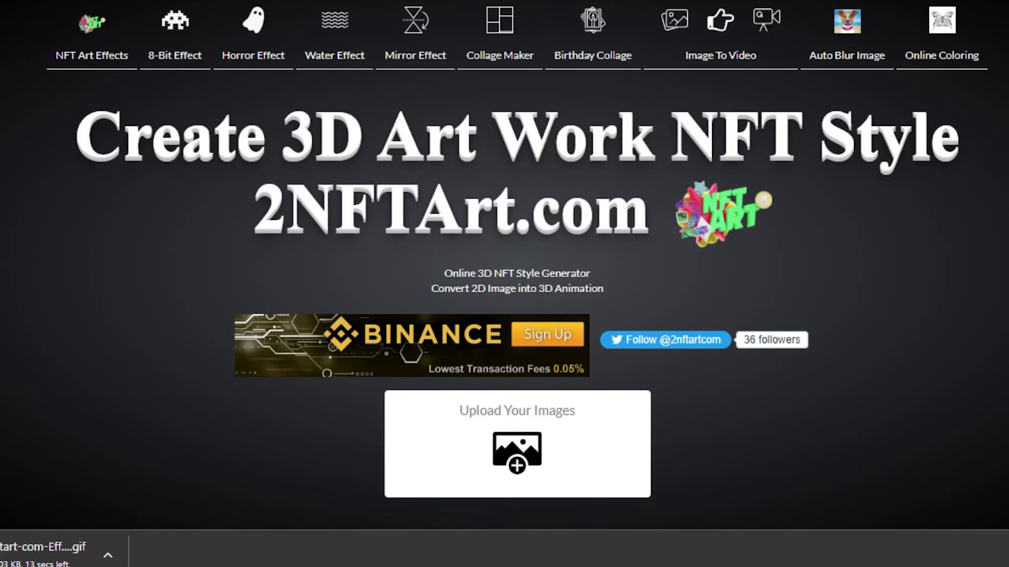
# Step: Scroll through the NFT Art 3D Card Style and Convert 2D Image Into 3D Animation sections
pyautogui.scroll(-15, 504, 283)
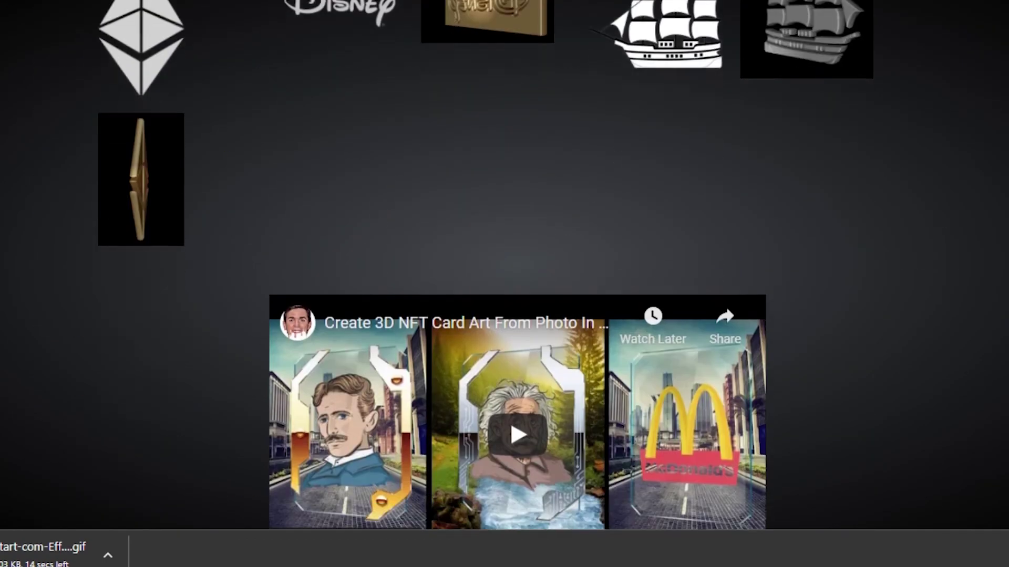
pyautogui.scroll(-15, 504, 284)
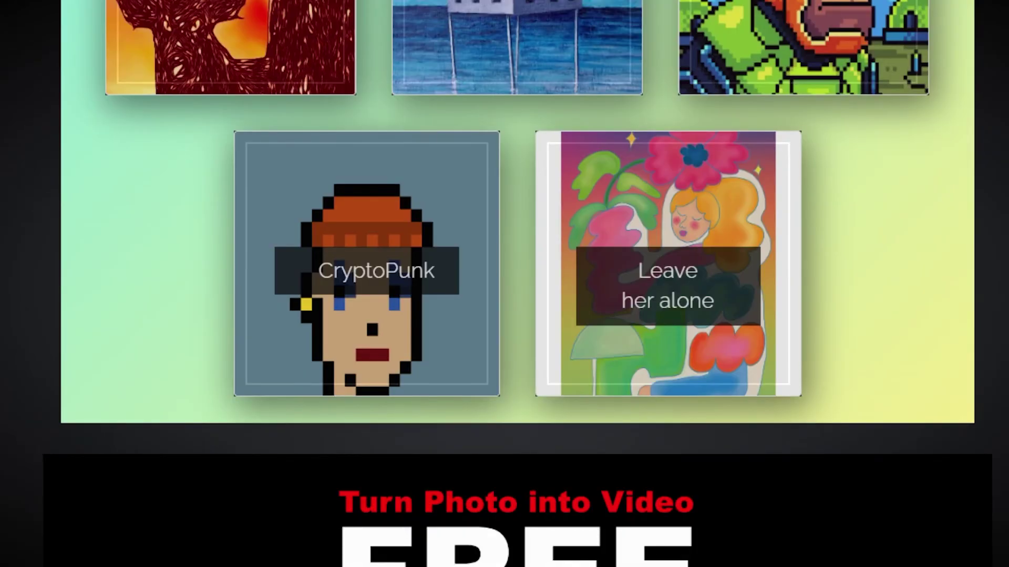
pyautogui.scroll(-5, 504, 284)
pyautogui.scroll(20, 504, 284)
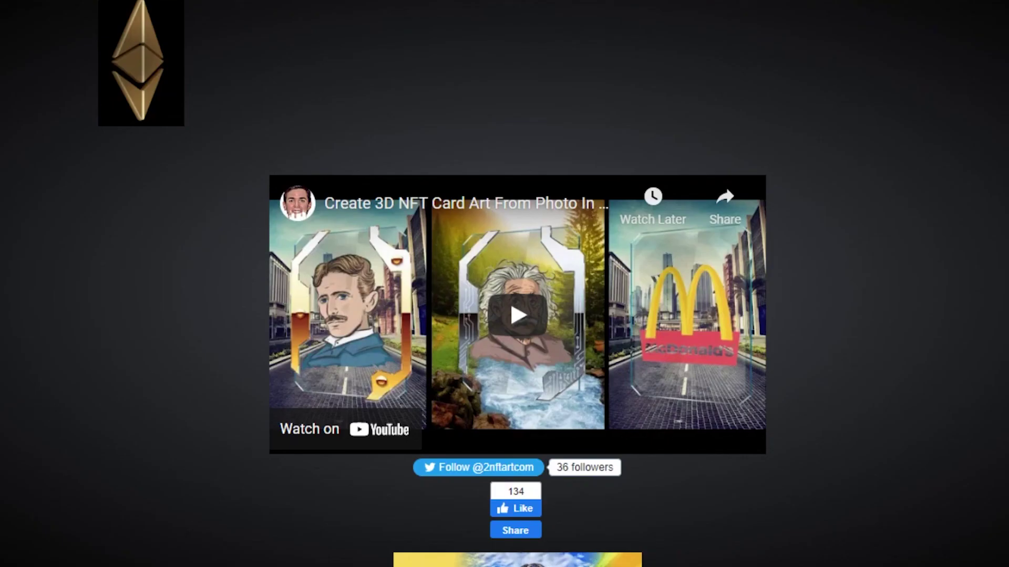
pyautogui.scroll(12, 504, 284)
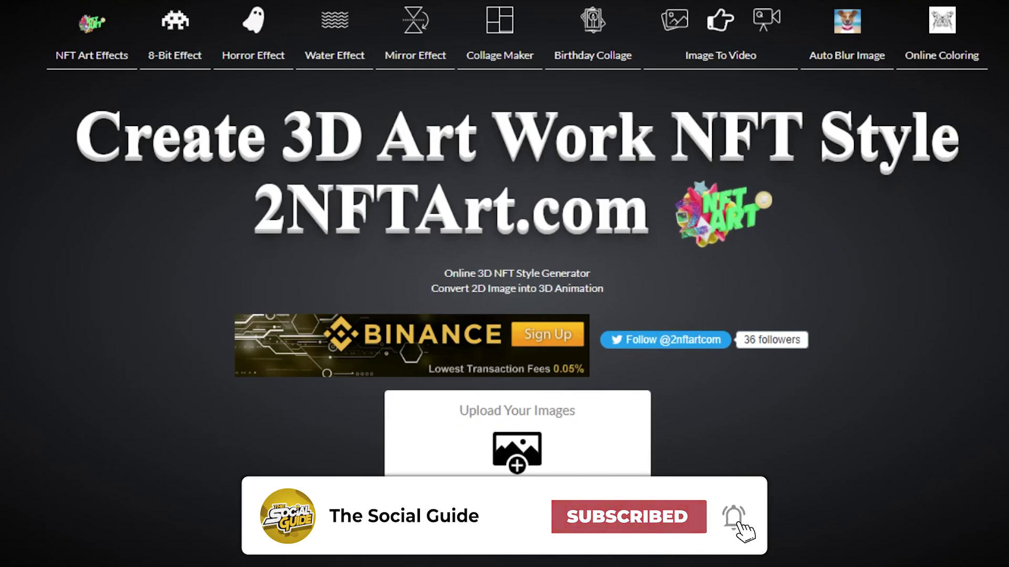
pyautogui.scroll(-15, 504, 283)
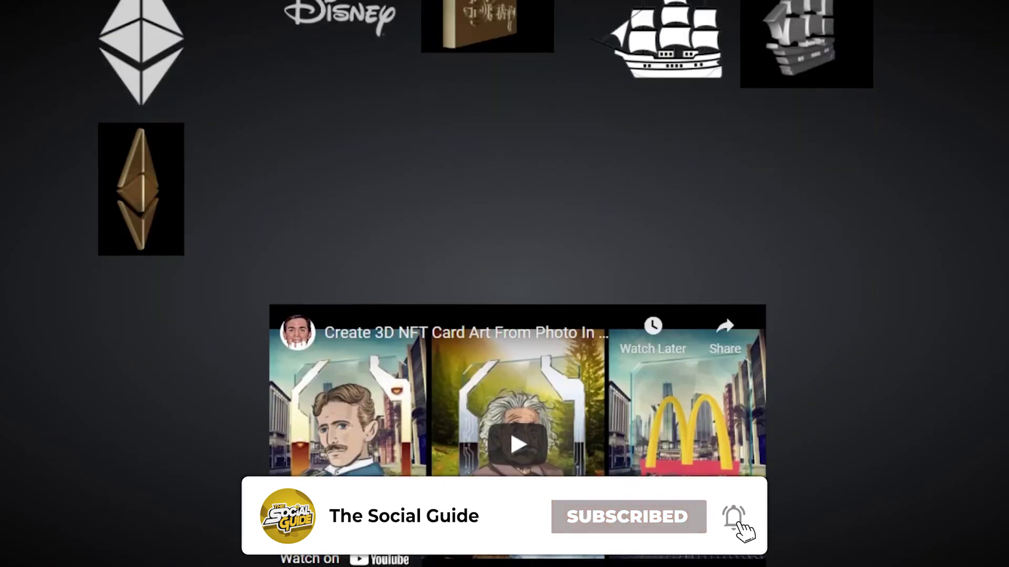
pyautogui.scroll(10, 505, 284)
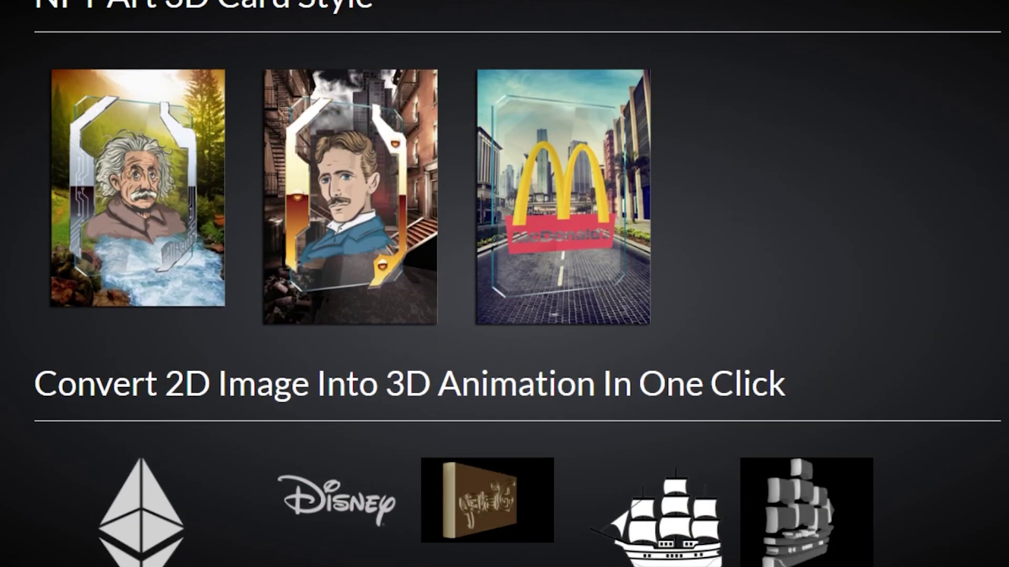